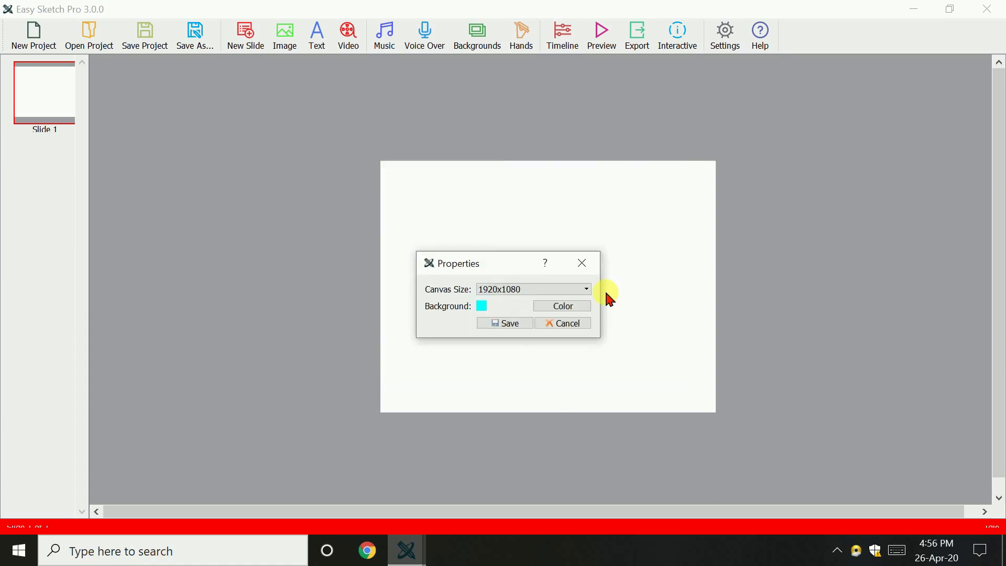
# Step: Save the canvas properties with a size of 1920x1080 and a cyan background
pyautogui.click(506, 323)
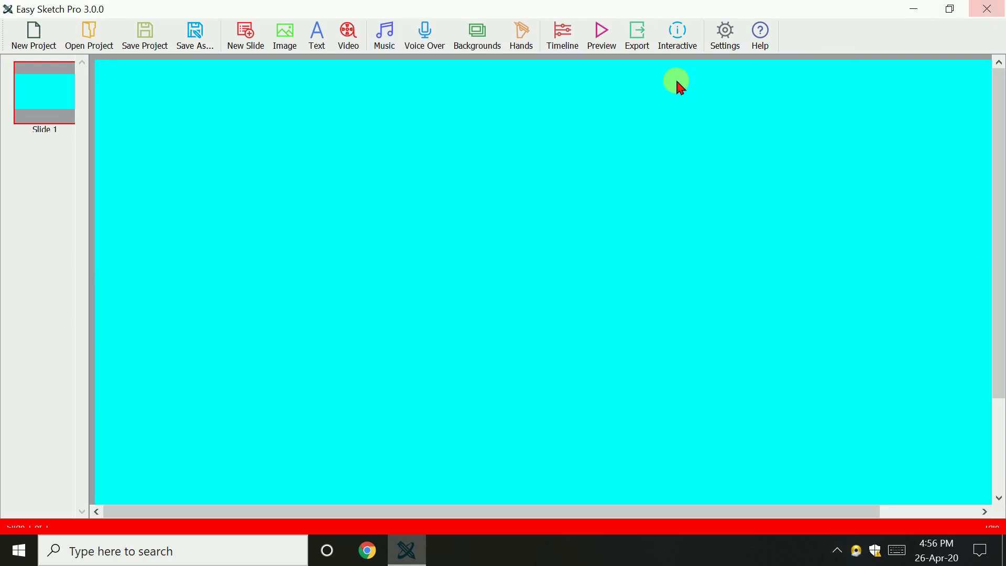
# Step: Start a new text object and enter "hi friends" as its content
pyautogui.click(311, 42)
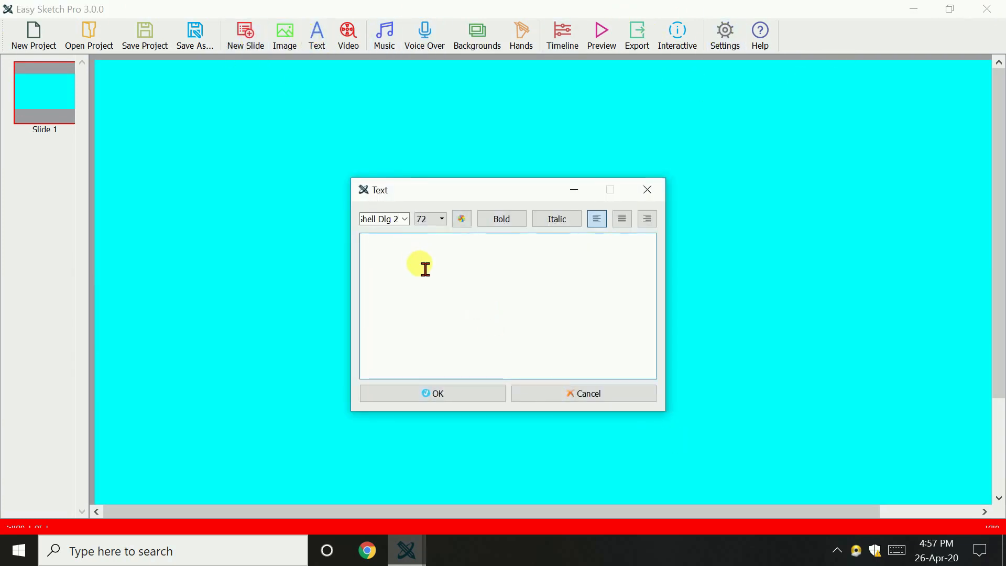
pyautogui.write('hi friens')
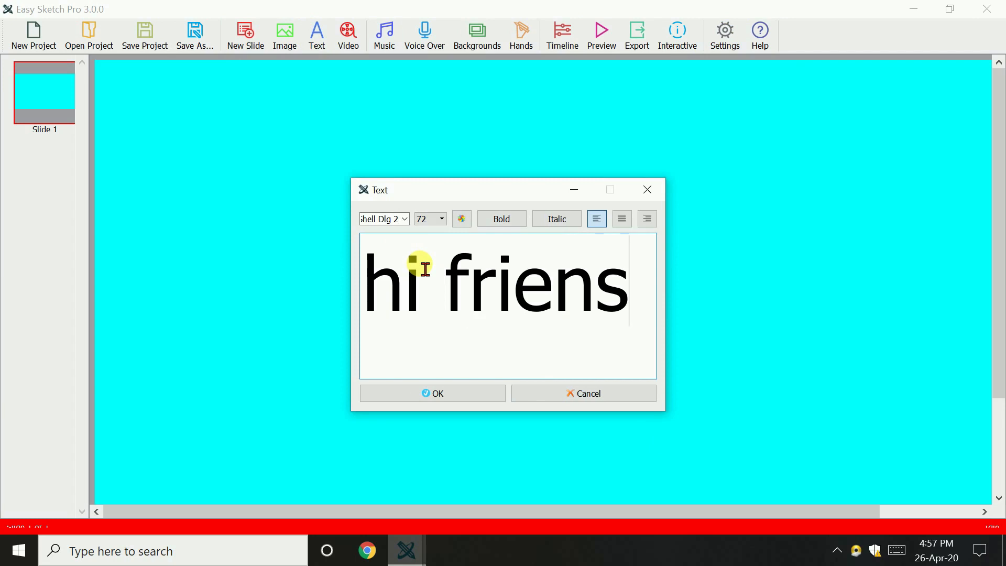
pyautogui.press('BackSpace')
pyautogui.write('ds')
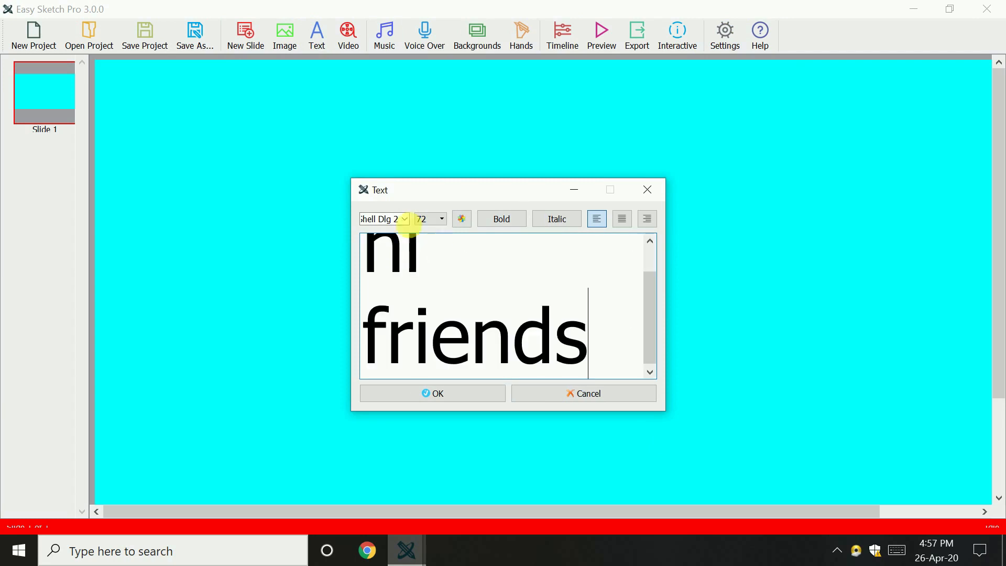
# Step: Try the MS PGothic font on the text and switch back to MS Shell Dlg 2
pyautogui.click(405, 219)
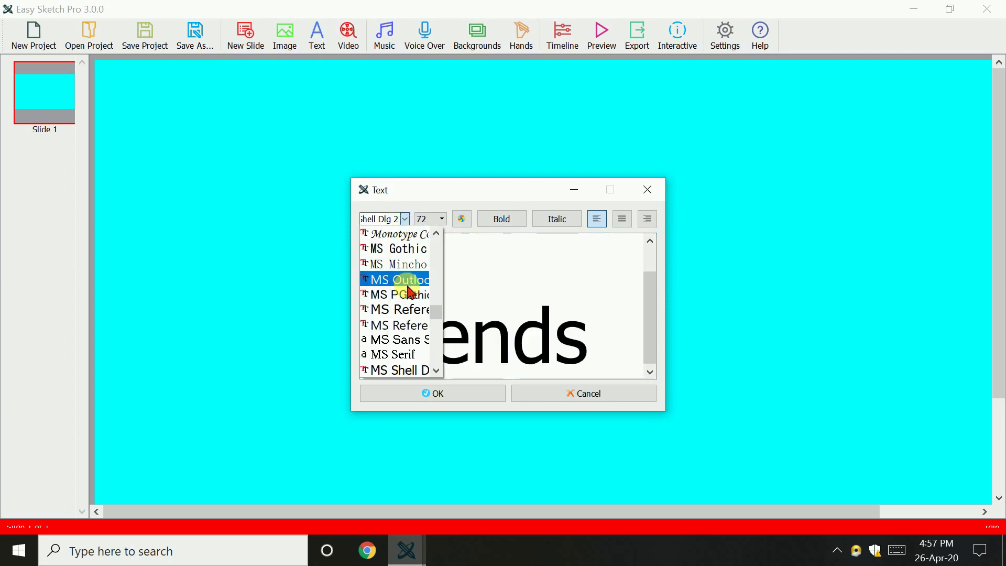
pyautogui.click(411, 297)
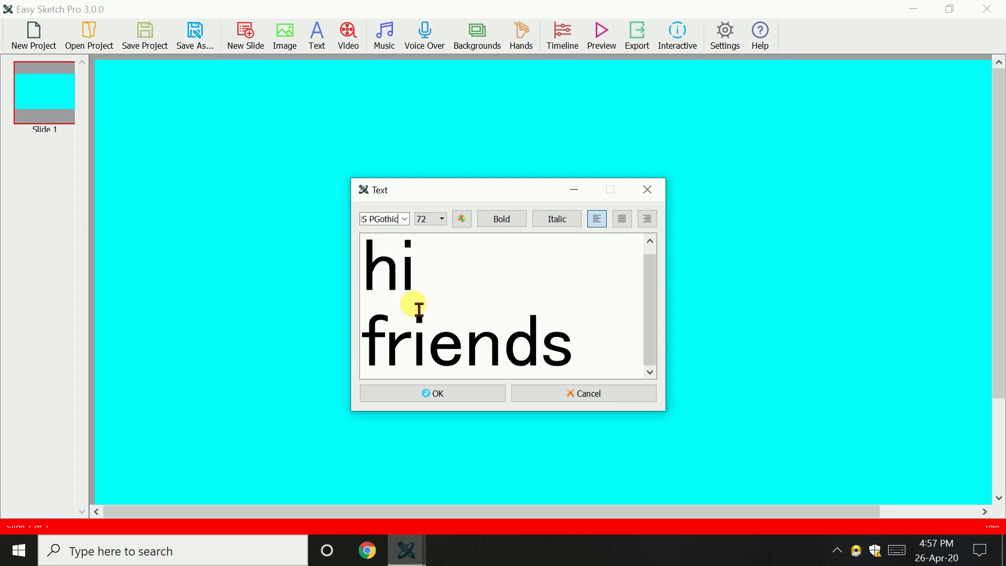
pyautogui.click(407, 219)
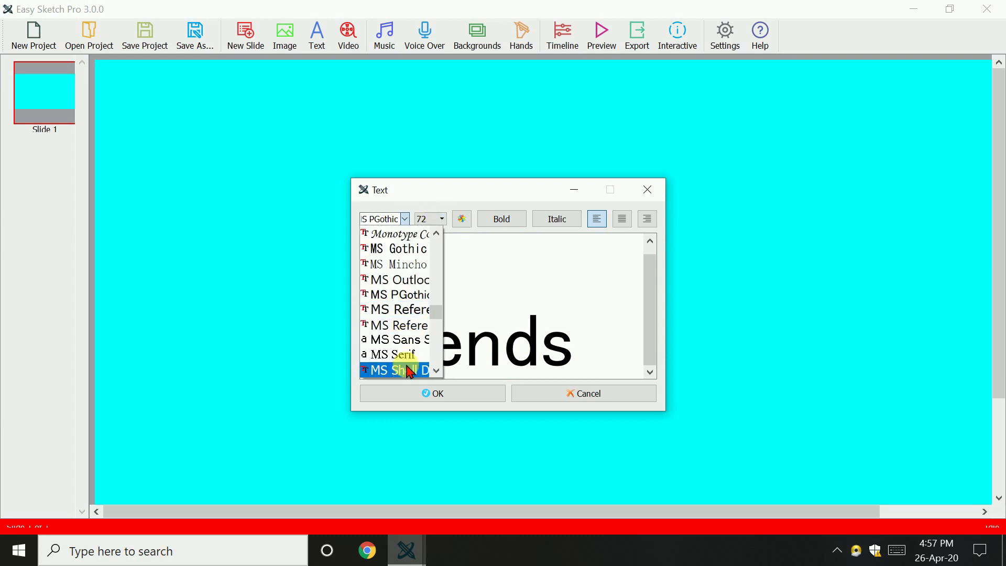
pyautogui.click(411, 367)
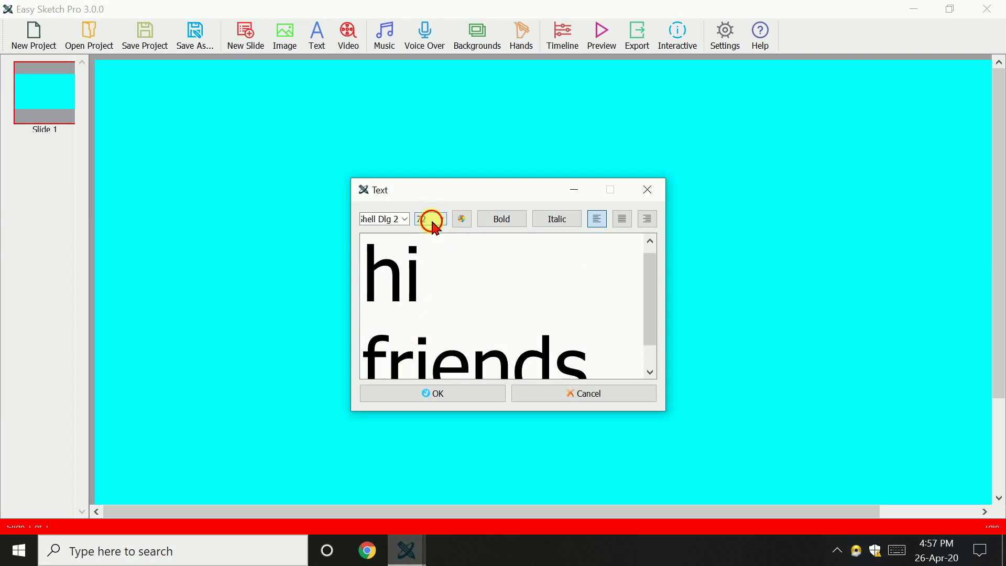
# Step: Try font sizes 28 and 16 on the text and settle on size 32
pyautogui.click(434, 225)
pyautogui.click(424, 285)
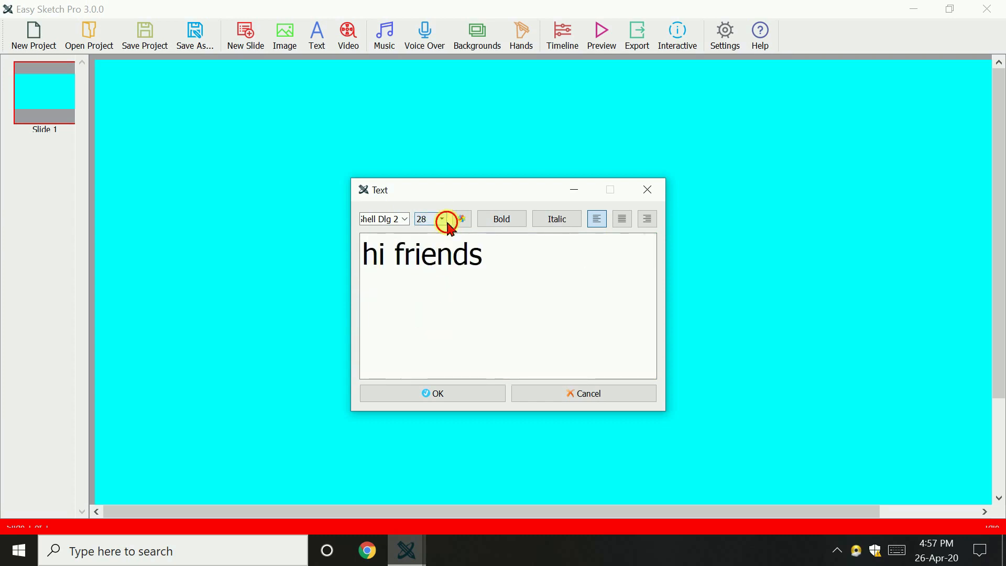
pyautogui.click(447, 220)
pyautogui.click(431, 258)
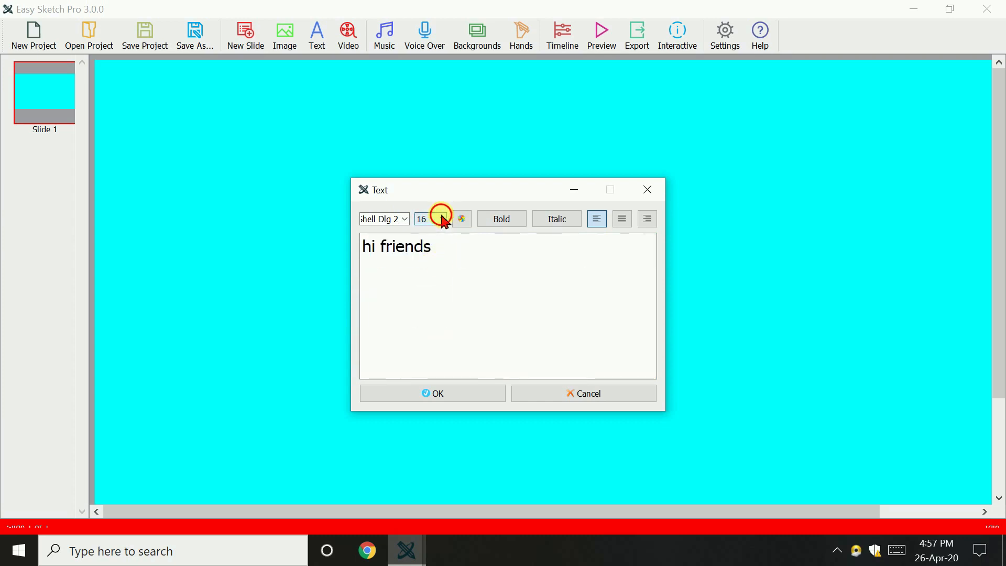
pyautogui.click(444, 220)
pyautogui.click(419, 283)
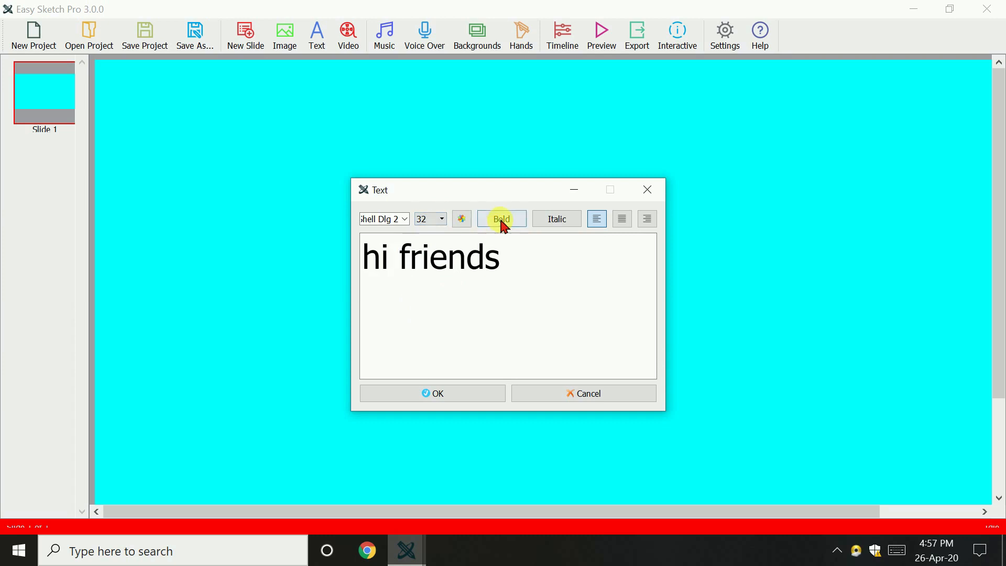
# Step: Set the text color to red (#ff0000)
pyautogui.click(469, 222)
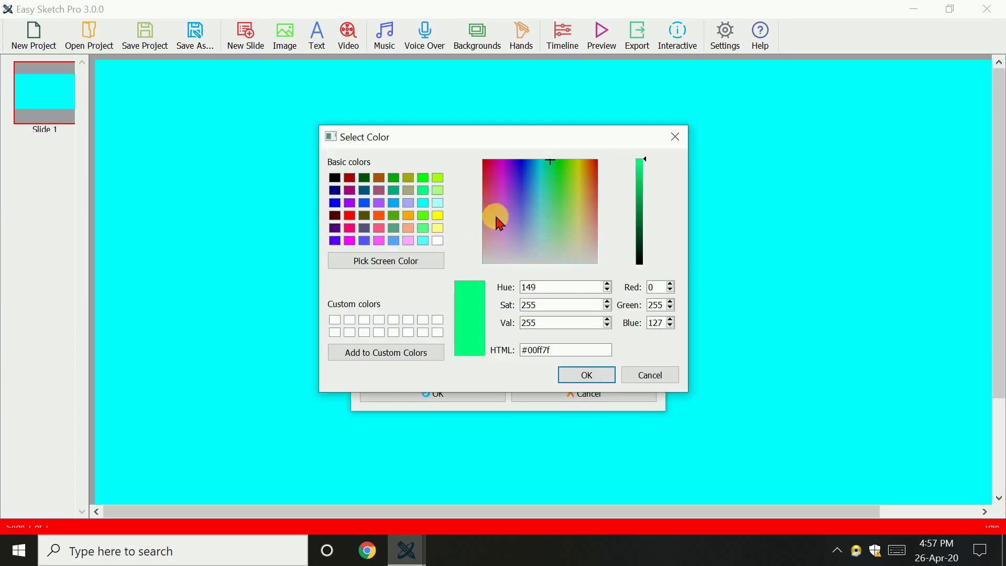
pyautogui.click(350, 217)
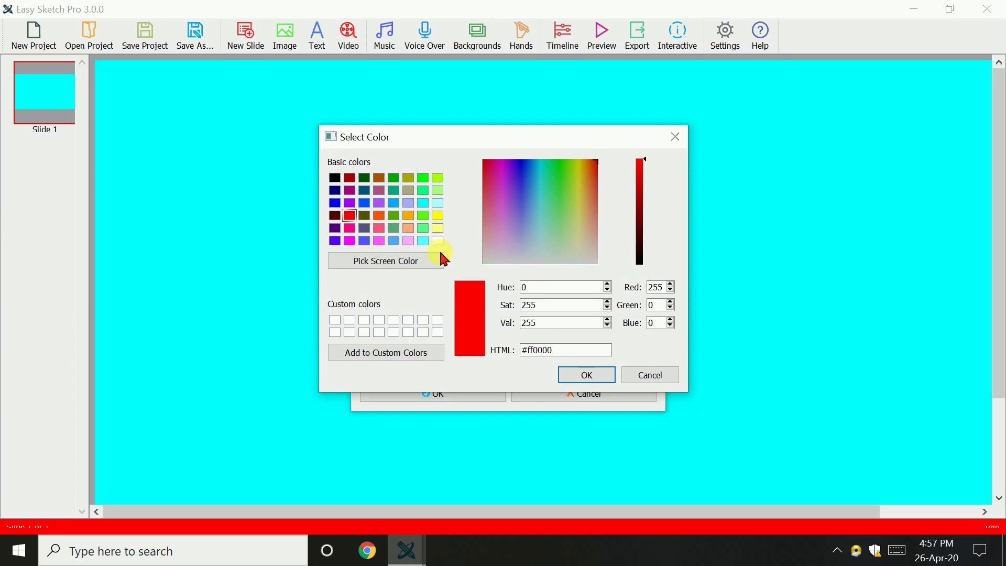
pyautogui.click(586, 376)
# Step: Try bold on the text, set it to non-bold italic with centered alignment, and insert it on the slide
pyautogui.click(487, 224)
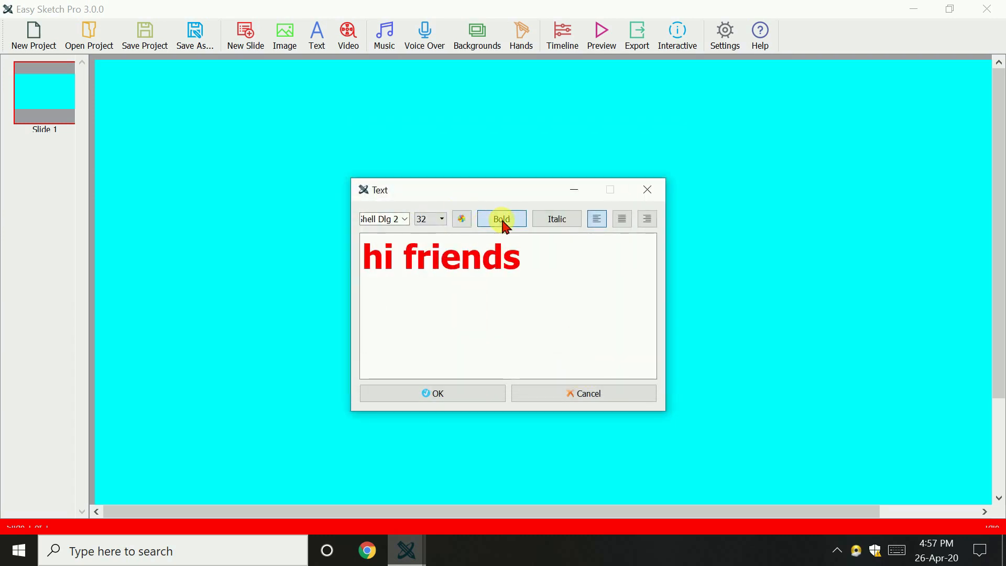
pyautogui.click(516, 225)
pyautogui.click(561, 225)
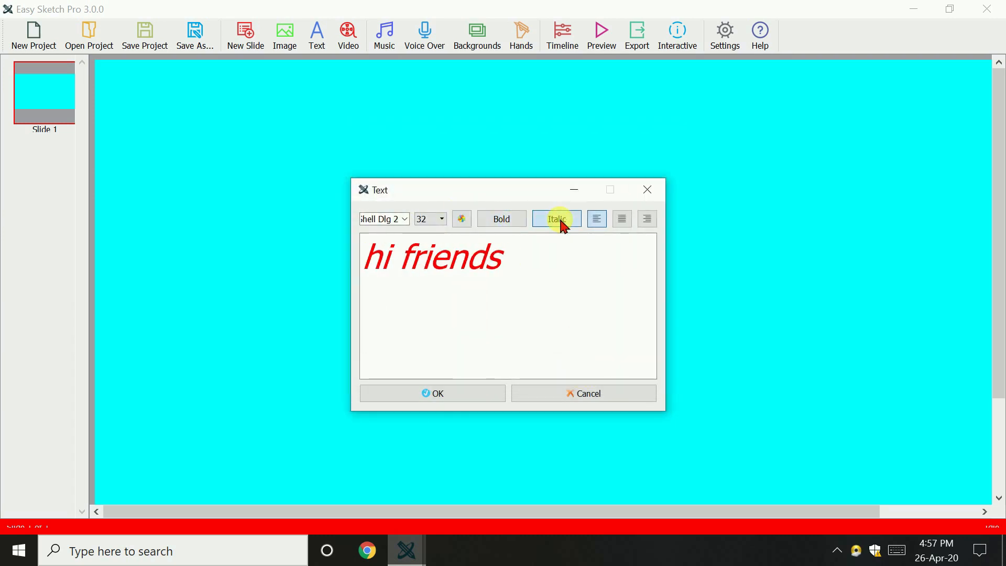
pyautogui.click(624, 220)
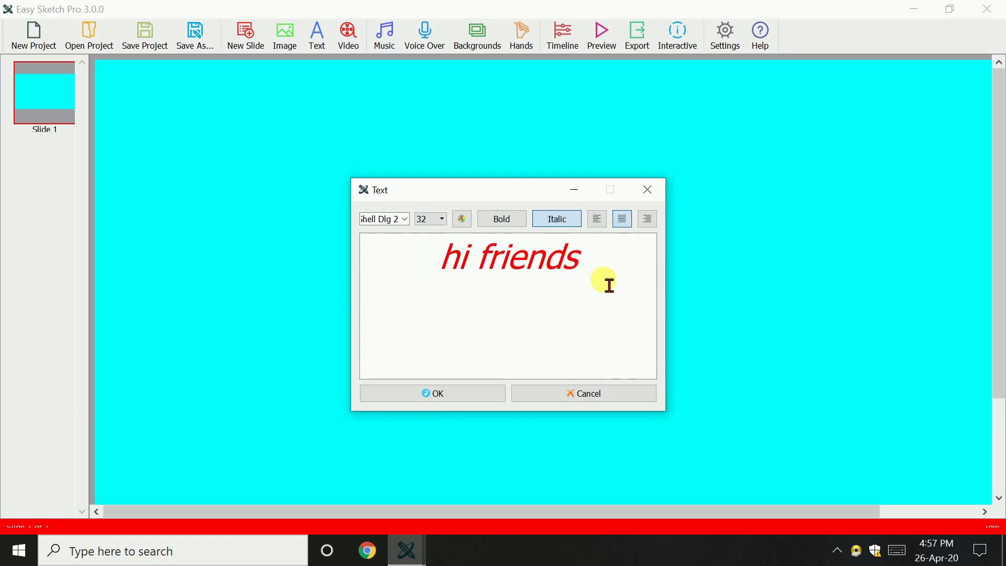
pyautogui.click(463, 393)
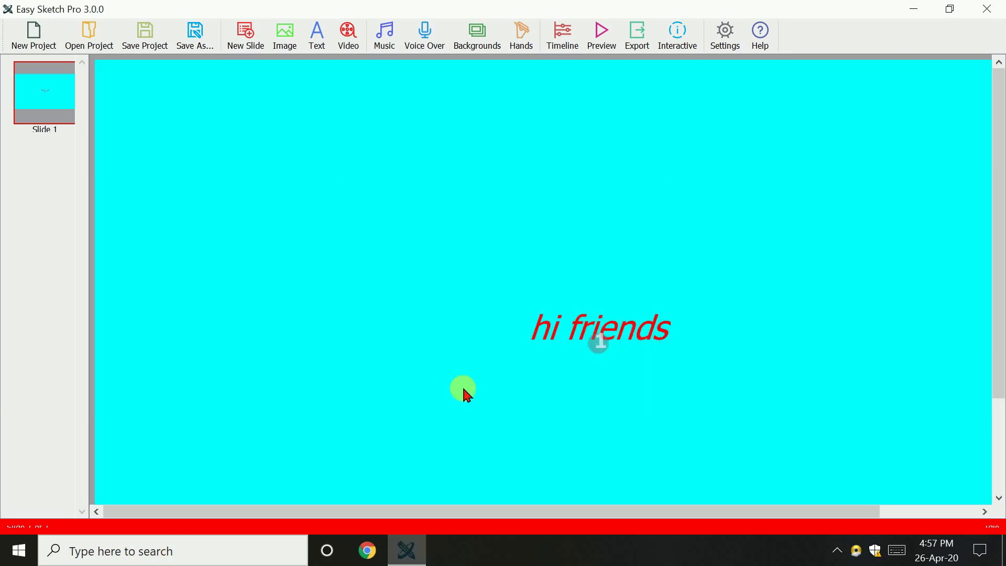
# Step: Move the "hi friends" text up and to the left and enlarge it across the slide's upper part
pyautogui.moveTo(636, 339); pyautogui.dragTo(493, 230)
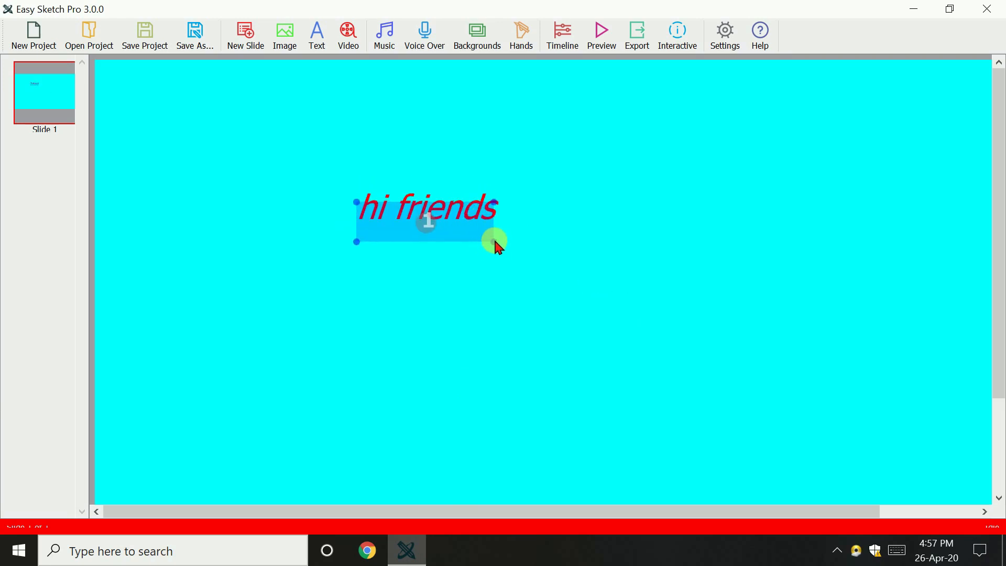
pyautogui.moveTo(495, 242); pyautogui.dragTo(741, 312)
pyautogui.click(680, 342)
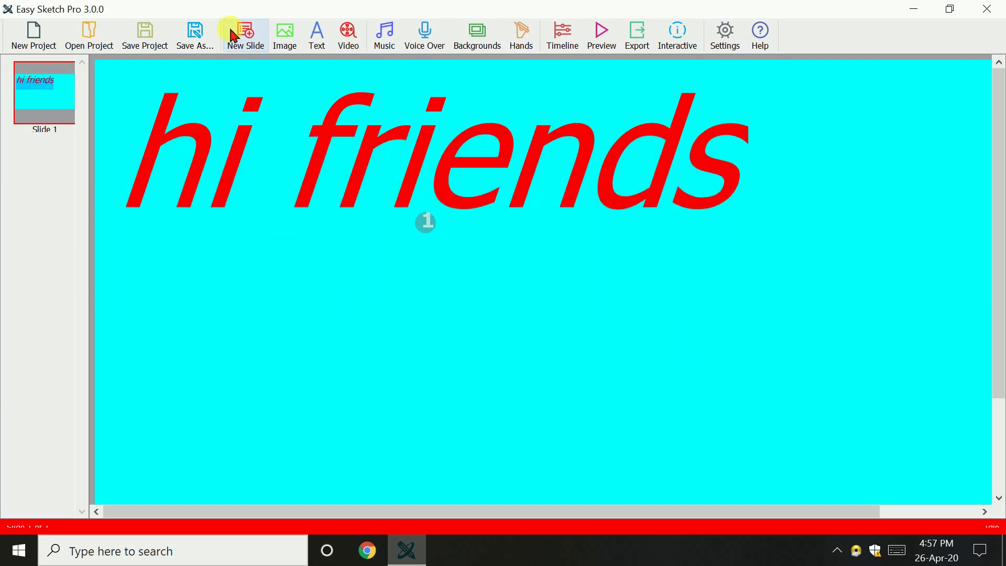
# Step: Add the image "WhatsApp Image 2020-04-24 at 8.17.19 PM.jpeg" from the computer's Desktop to the slide
pyautogui.click(288, 30)
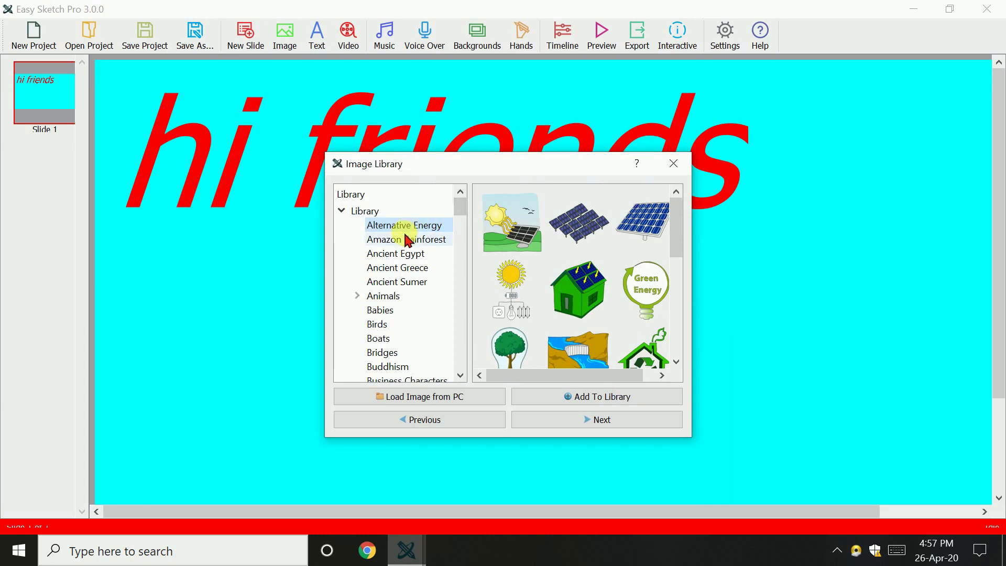
pyautogui.scroll(-2, 406, 234)
pyautogui.scroll(-7, 393, 257)
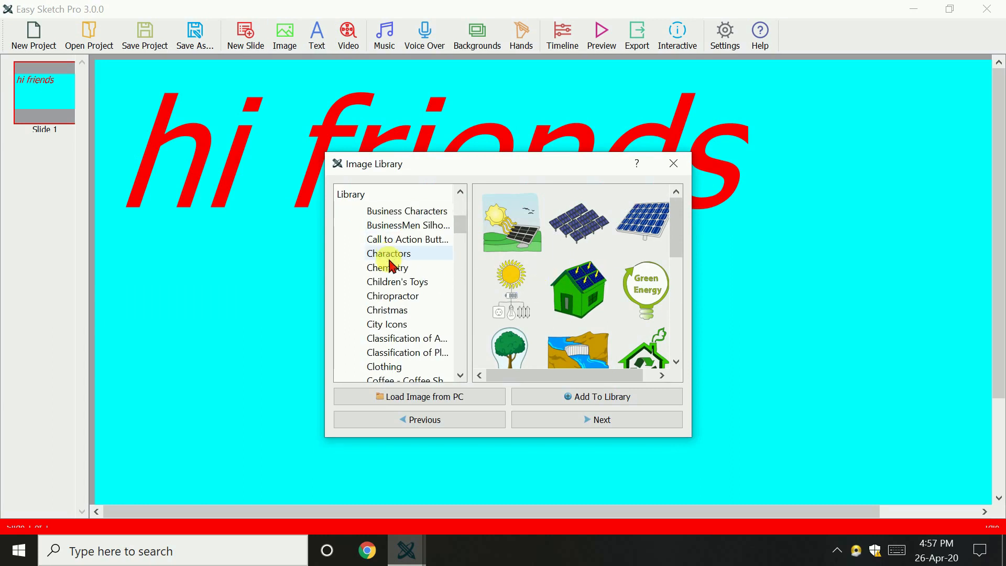
pyautogui.click(438, 398)
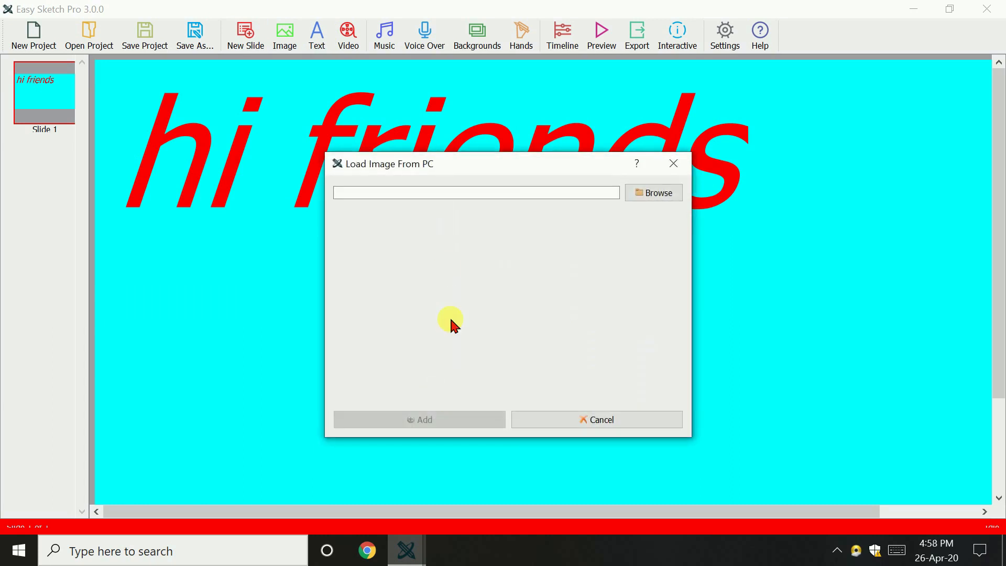
pyautogui.click(663, 192)
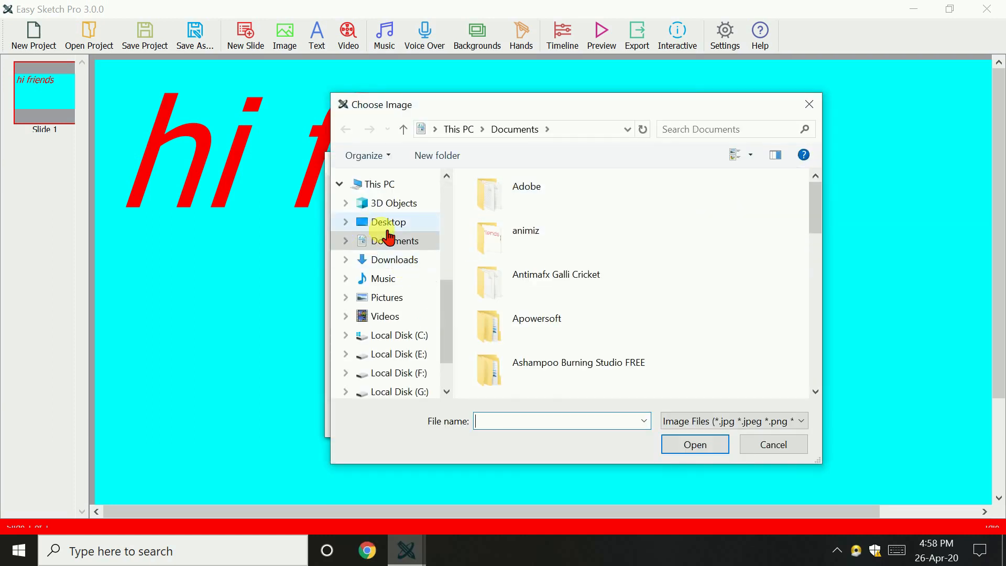
pyautogui.click(385, 230)
pyautogui.scroll(-10, 540, 291)
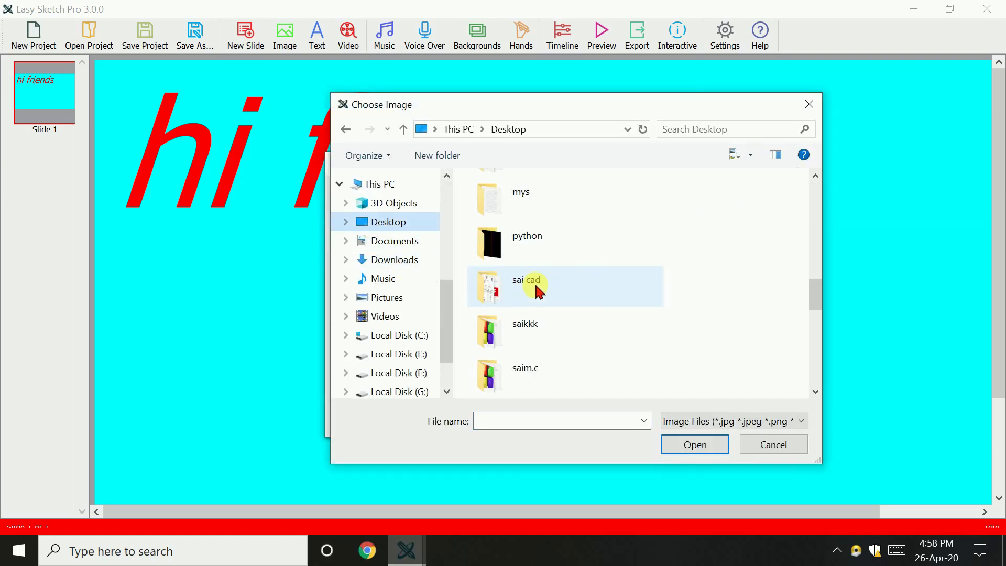
pyautogui.scroll(-3, 541, 335)
pyautogui.click(539, 278)
pyautogui.click(545, 378)
pyautogui.click(689, 443)
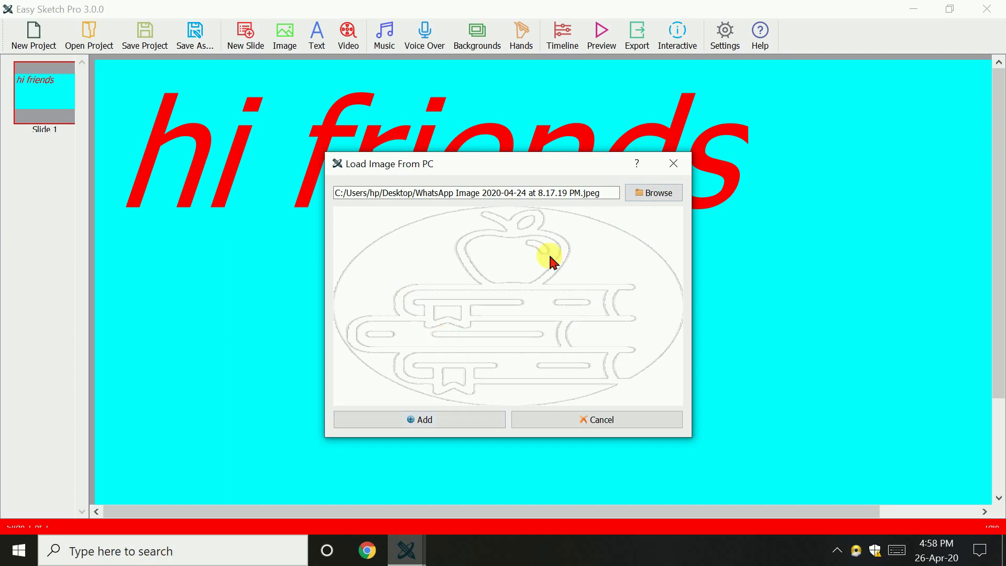
pyautogui.click(443, 421)
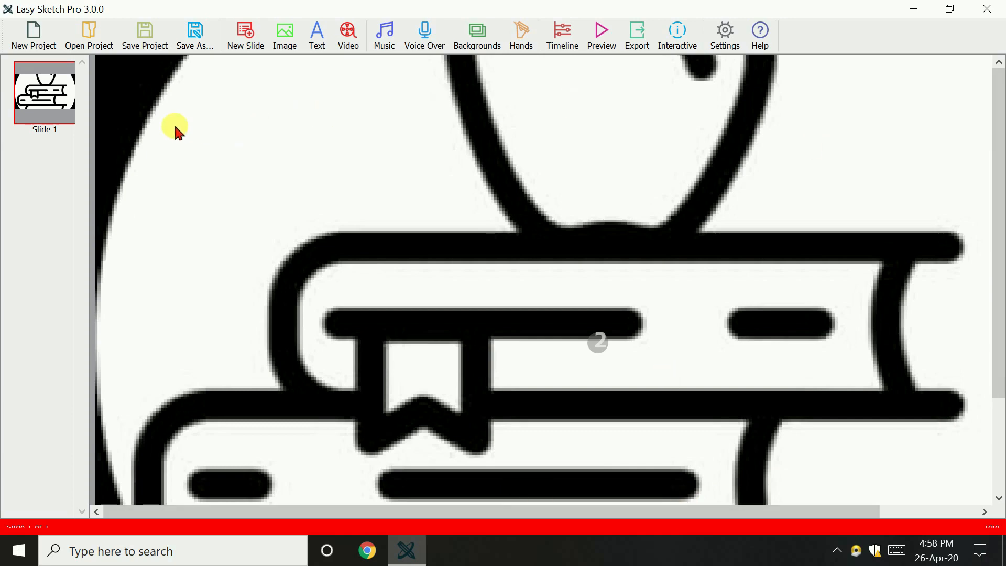
# Step: Move the apple-and-books image down to expose its upper-left corner and scale it down from that corner
pyautogui.moveTo(178, 134); pyautogui.dragTo(226, 404)
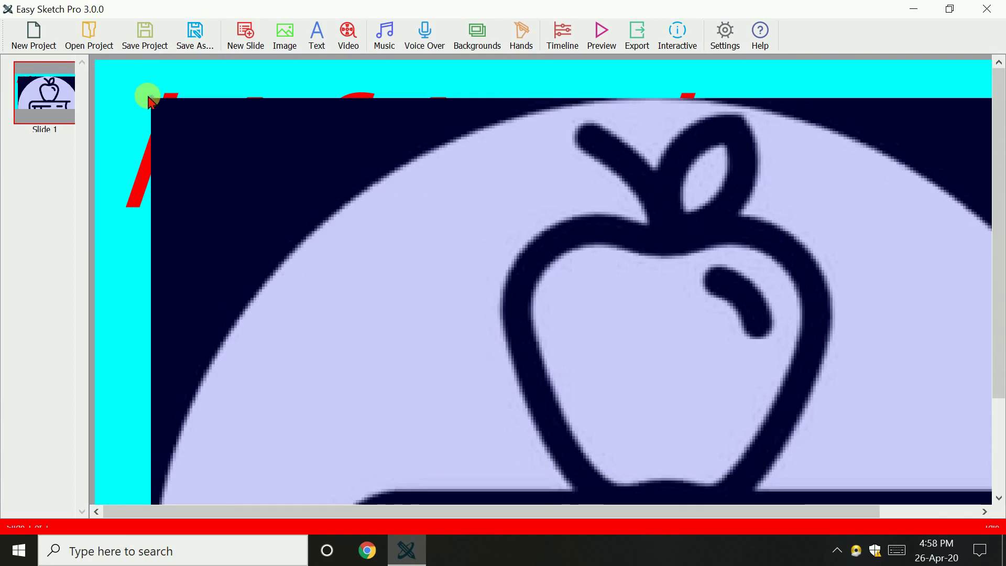
pyautogui.click(181, 138)
pyautogui.click(164, 106)
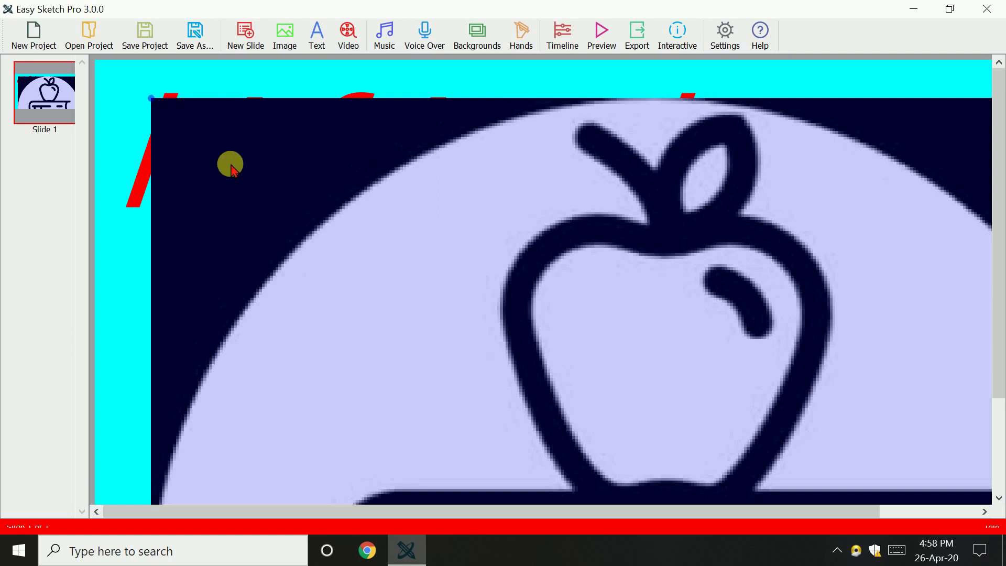
pyautogui.click(550, 291)
pyautogui.click(170, 123)
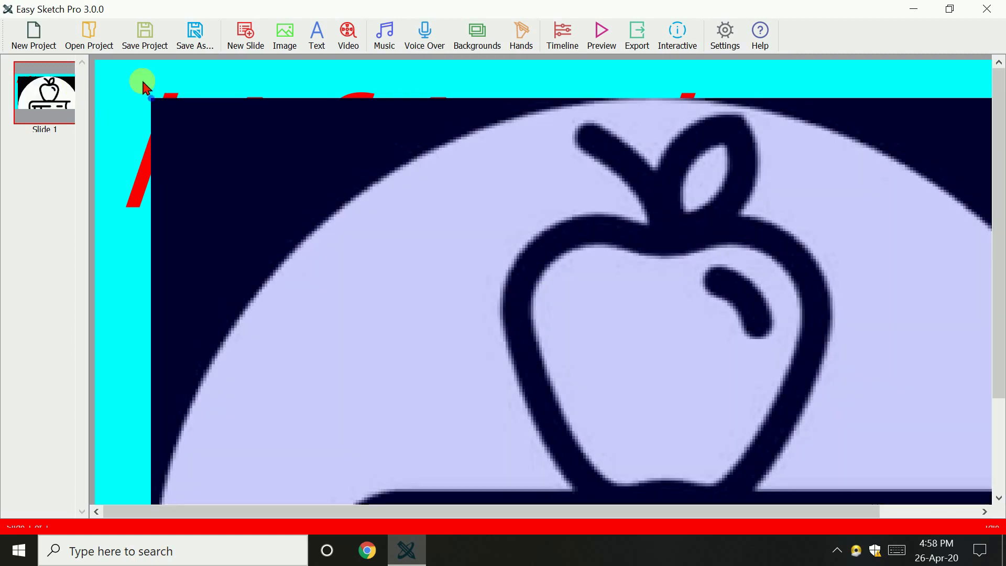
pyautogui.moveTo(156, 99); pyautogui.dragTo(302, 235)
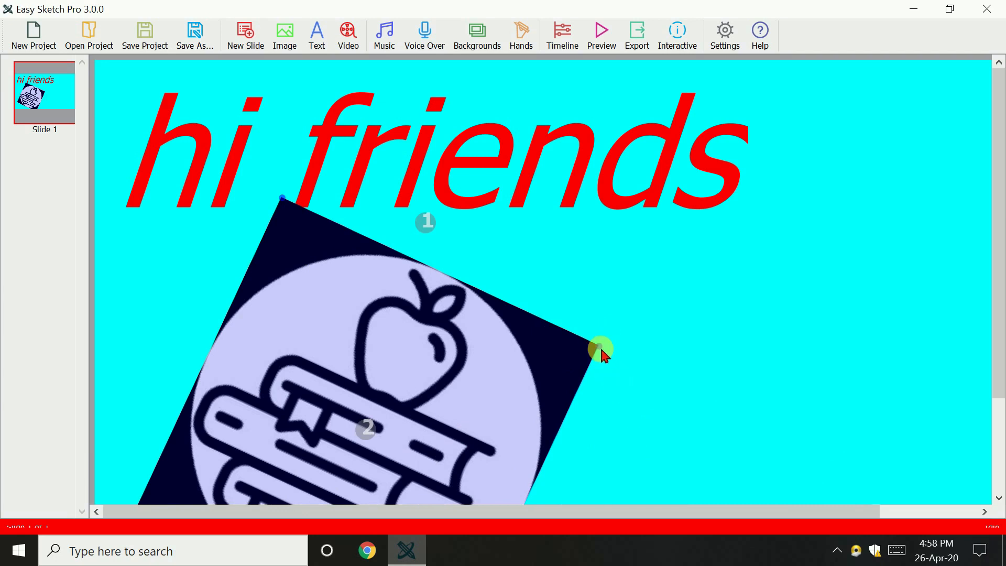
# Step: Shrink the apple-and-books image further, place it below the middle of the text and straighten it upright
pyautogui.moveTo(596, 338); pyautogui.dragTo(447, 339)
pyautogui.click(365, 454)
pyautogui.moveTo(365, 454); pyautogui.dragTo(530, 383)
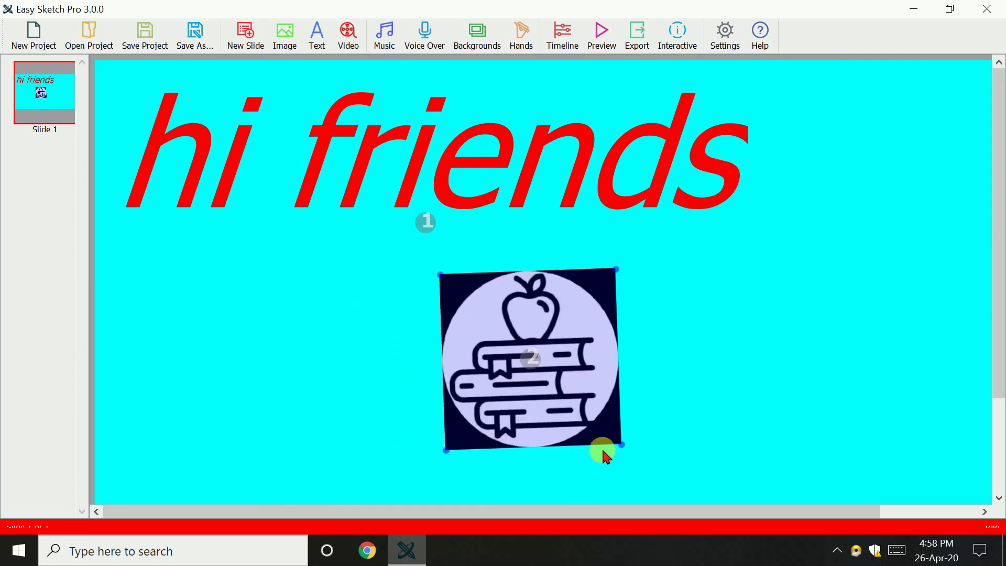
pyautogui.moveTo(627, 446); pyautogui.dragTo(624, 449)
pyautogui.click(677, 421)
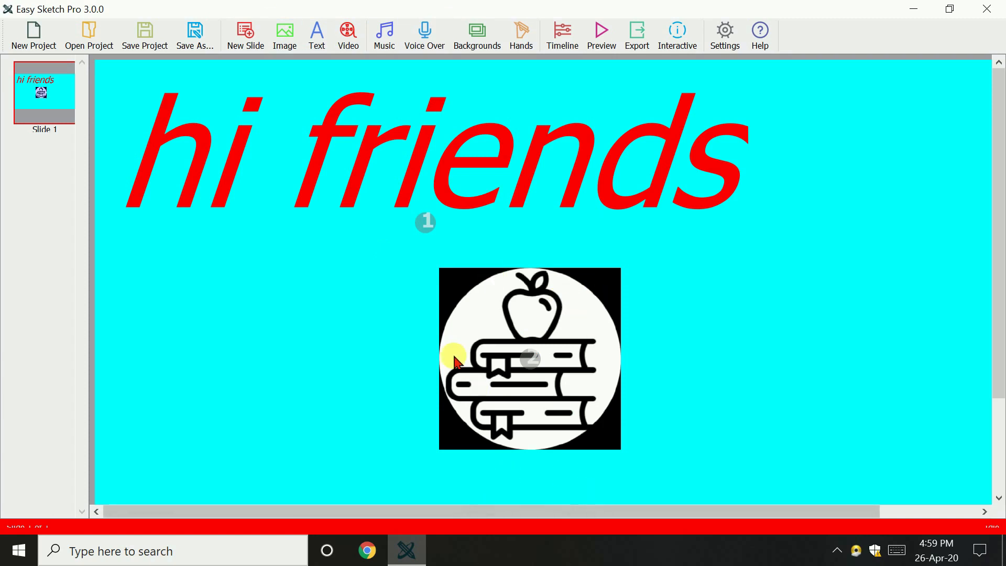
# Step: Preview the slide's hand-drawn animation and stop the playback
pyautogui.click(607, 50)
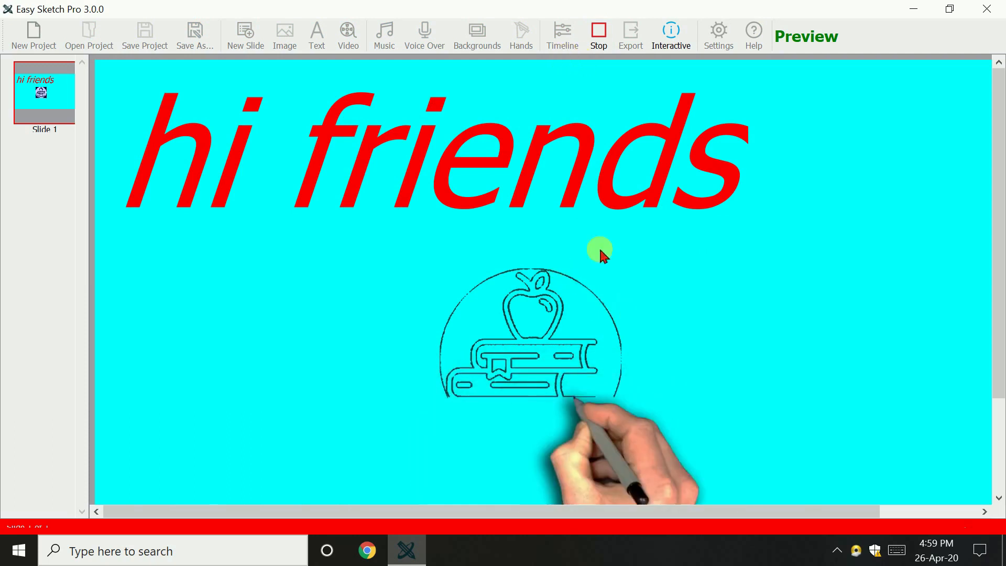
pyautogui.click(599, 36)
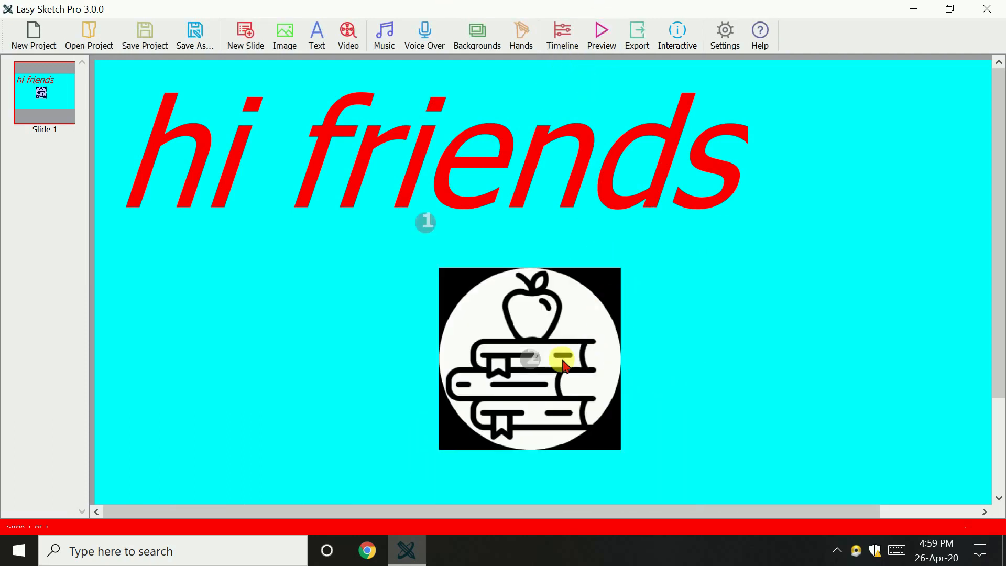
# Step: Order the apple-and-books image ahead of the "hi friends" text in the drawing sequence and preview the animation
pyautogui.rightClick(578, 333)
pyautogui.click(568, 330)
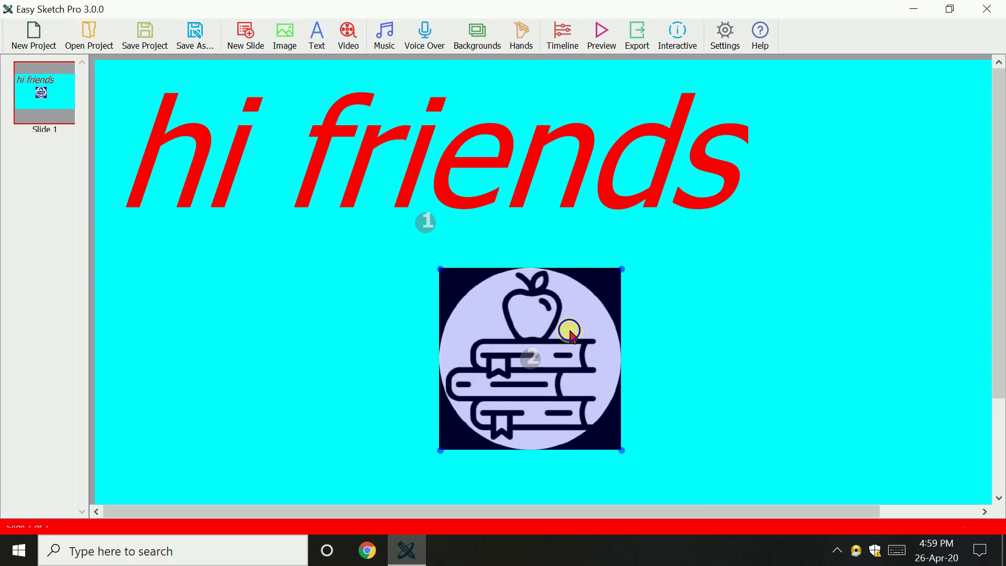
pyautogui.rightClick(569, 331)
pyautogui.click(606, 361)
pyautogui.moveTo(533, 370); pyautogui.dragTo(664, 375)
pyautogui.click(414, 264)
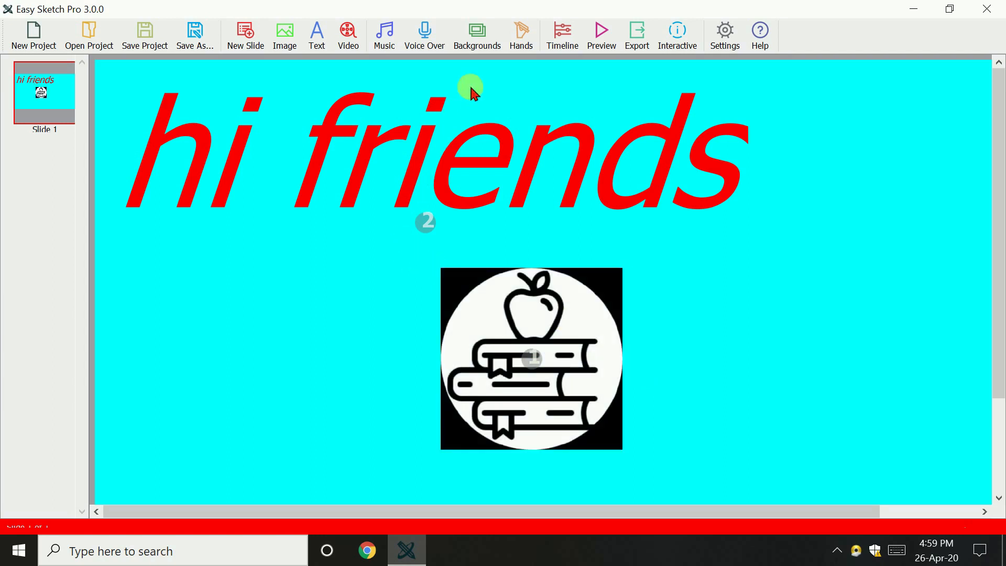
pyautogui.click(614, 30)
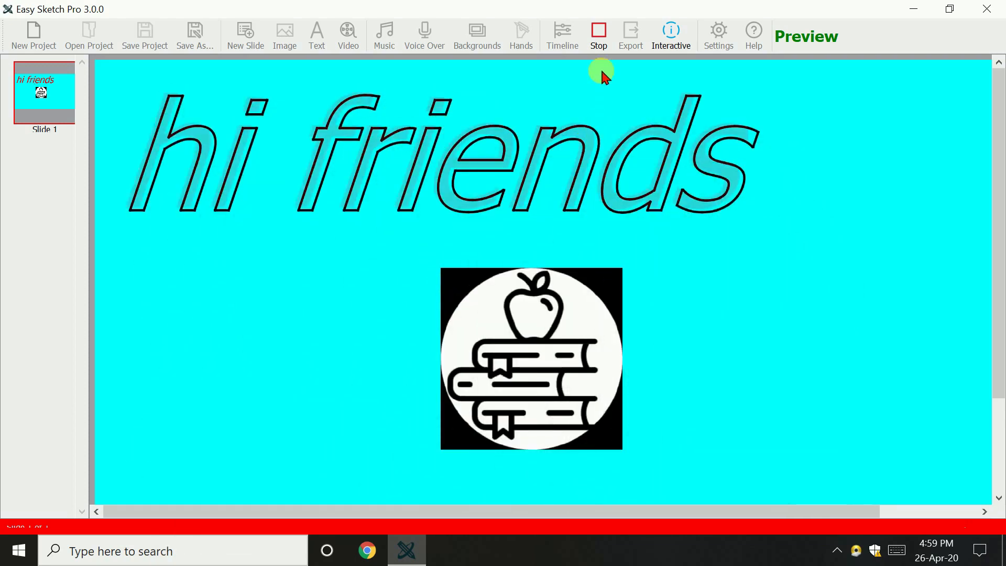
pyautogui.click(596, 35)
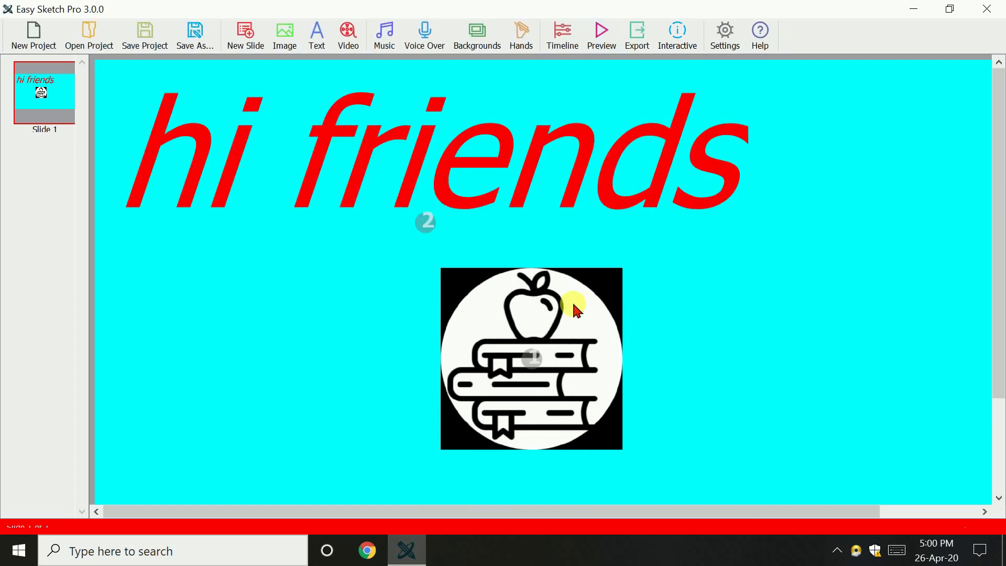
# Step: Check the draw style and timing properties of the "hi friends" text and save them
pyautogui.rightClick(494, 163)
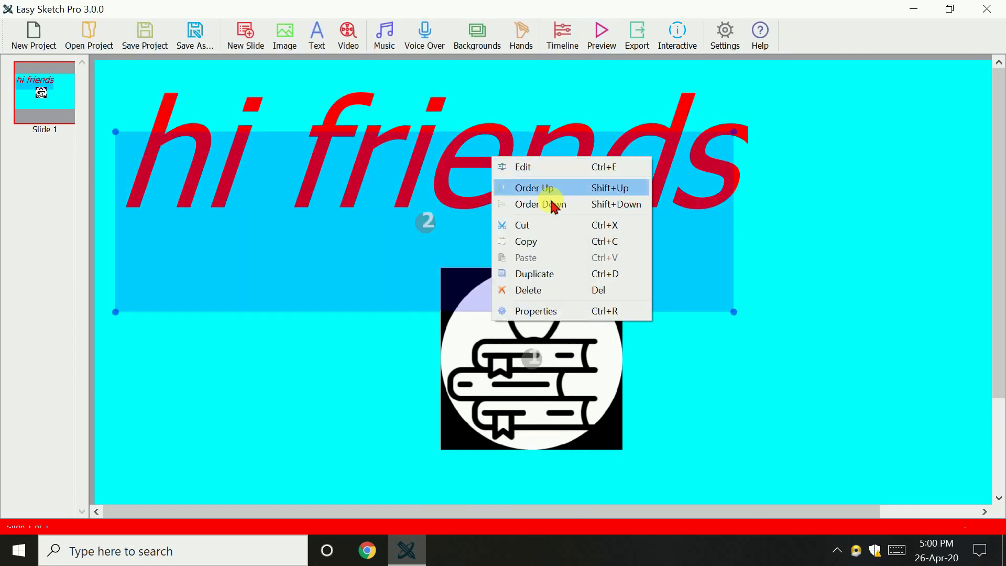
pyautogui.click(545, 311)
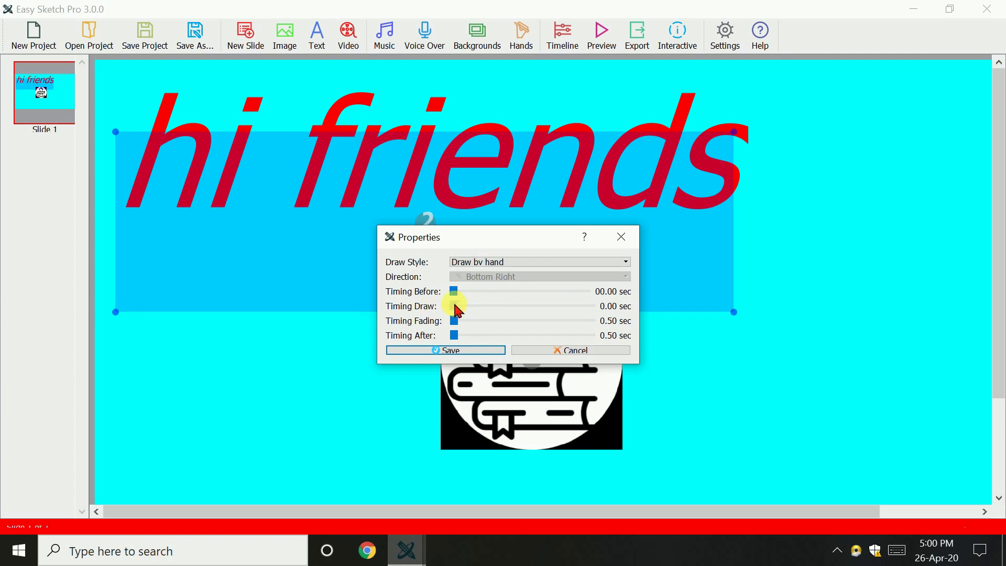
pyautogui.click(476, 350)
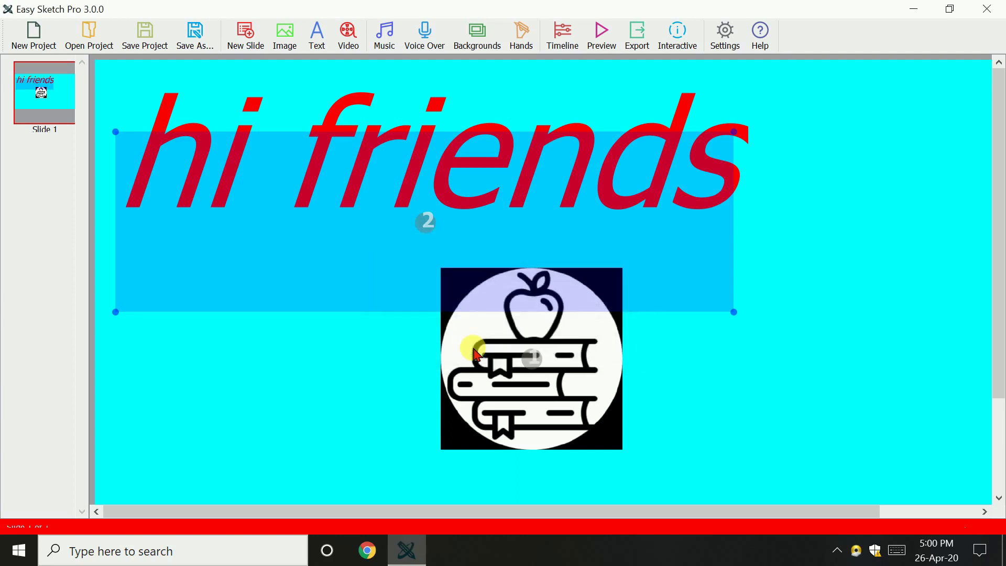
# Step: Check and save the apple-and-books image's draw style and timing properties, and preview the slide's animation
pyautogui.click(505, 367)
pyautogui.rightClick(507, 373)
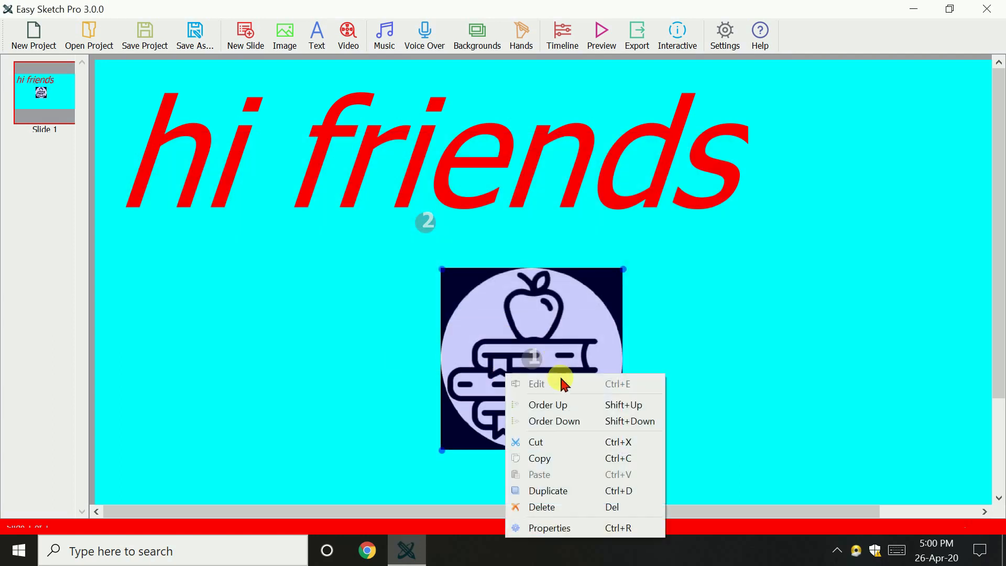
pyautogui.click(564, 527)
pyautogui.click(453, 291)
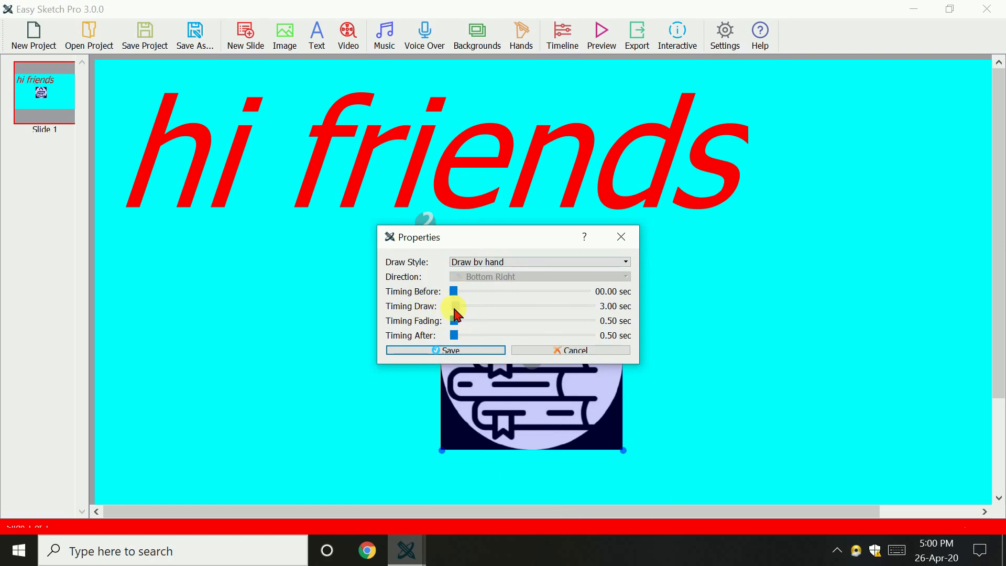
pyautogui.click(468, 350)
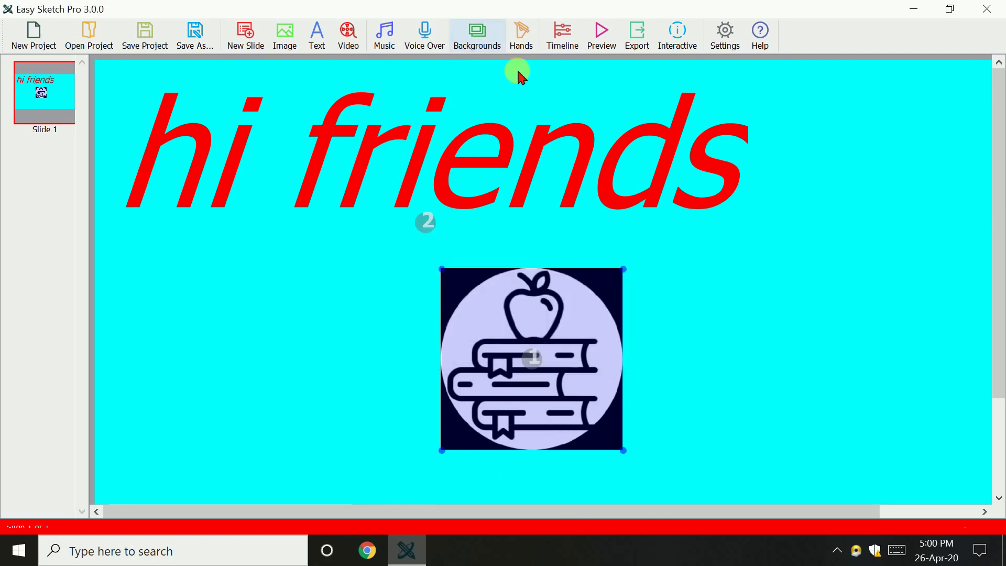
pyautogui.click(619, 37)
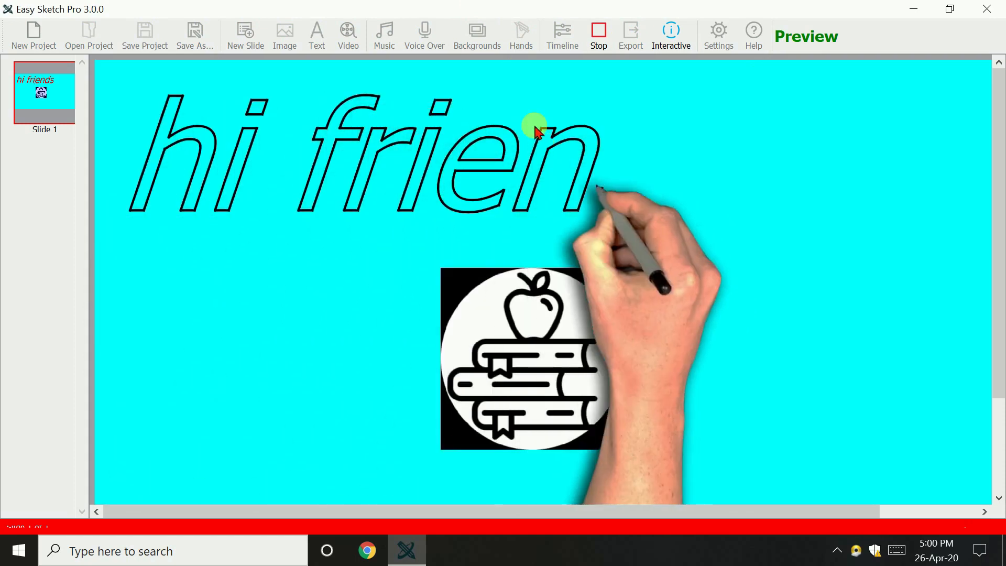
pyautogui.click(593, 40)
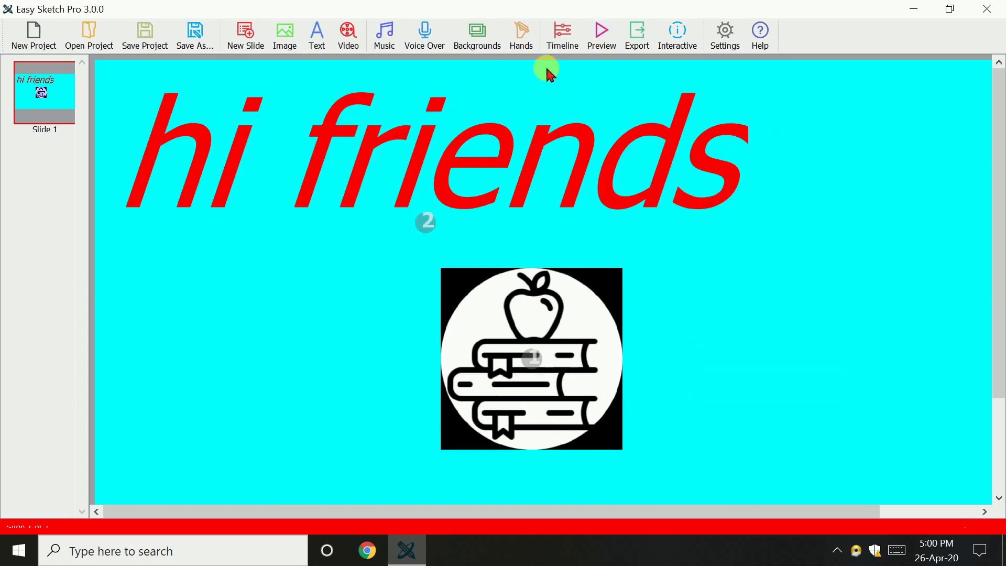
# Step: Set the drawing hand to the small WhiteChildMale hand holding a yellow pencil and preview the animation with it
pyautogui.click(527, 37)
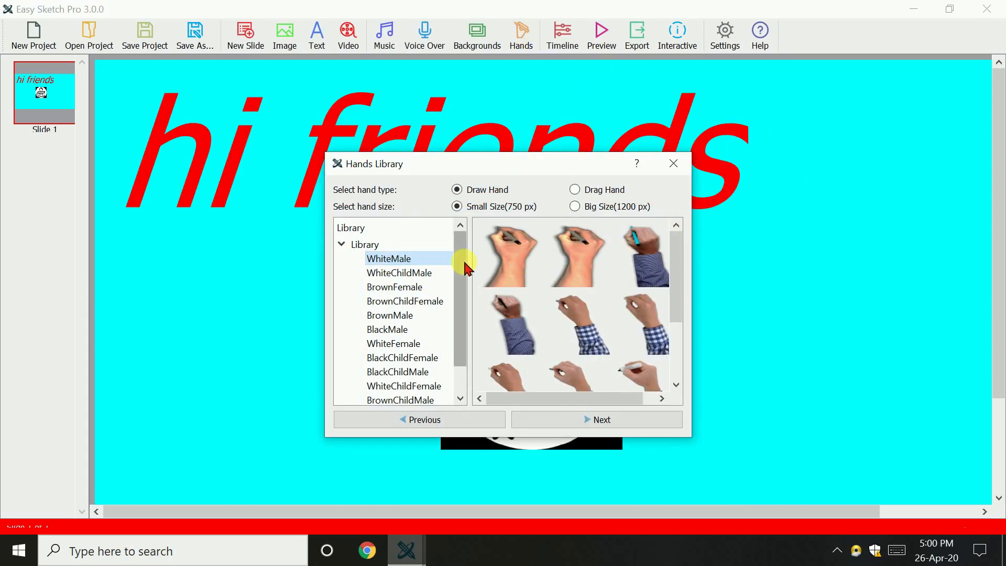
pyautogui.click(394, 273)
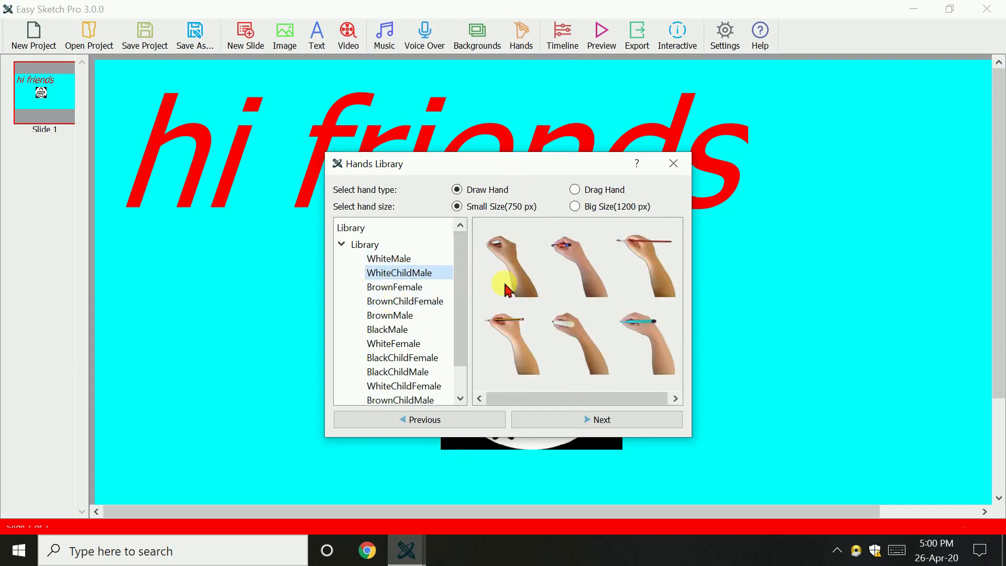
pyautogui.click(515, 342)
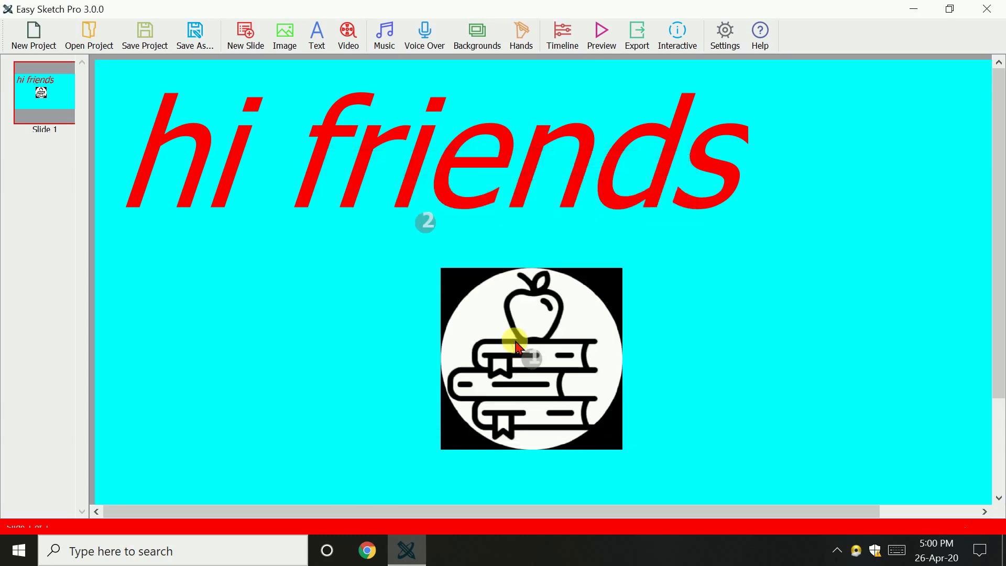
pyautogui.click(599, 39)
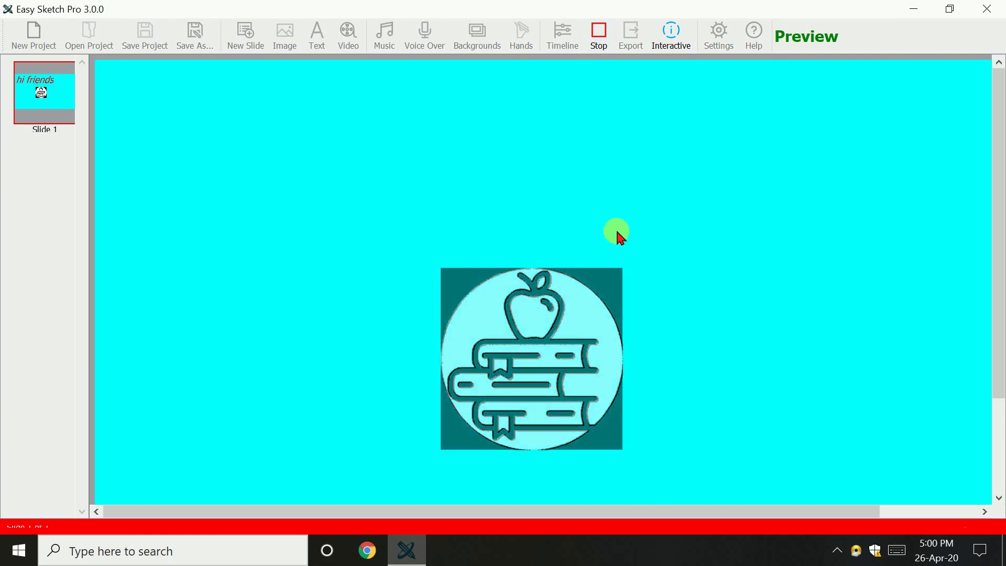
pyautogui.click(608, 30)
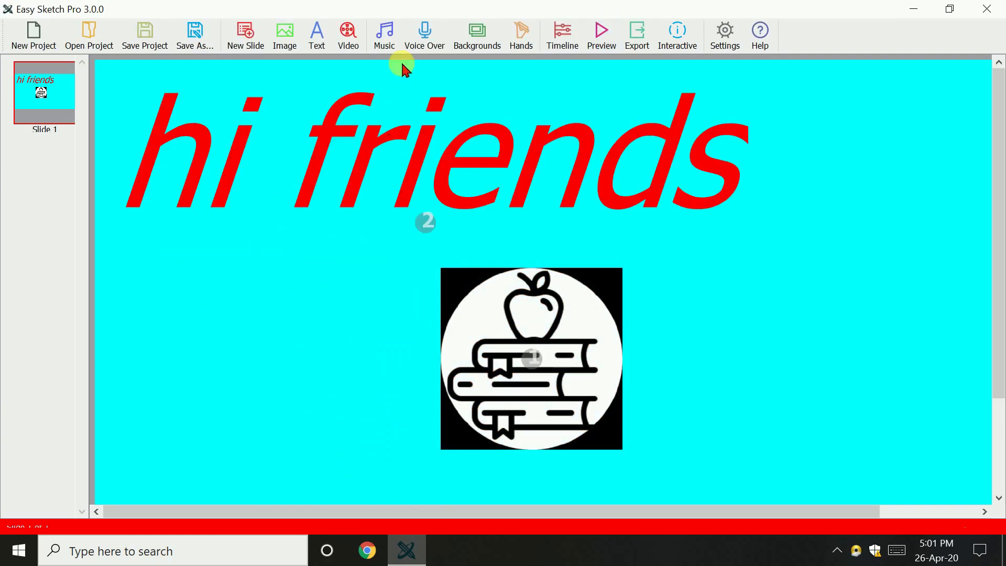
# Step: Audition the library tracks INN-orch-F5-fl-2-39.mp3 and FUN-wrld-G2-fl-3-09.mp3, look at the music file browser and close without adding music
pyautogui.click(380, 45)
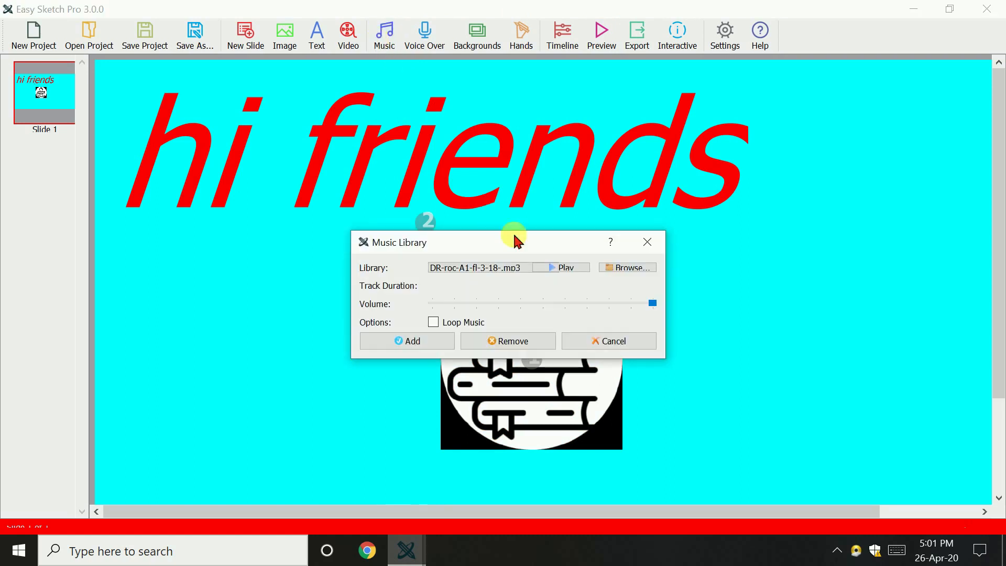
pyautogui.click(516, 267)
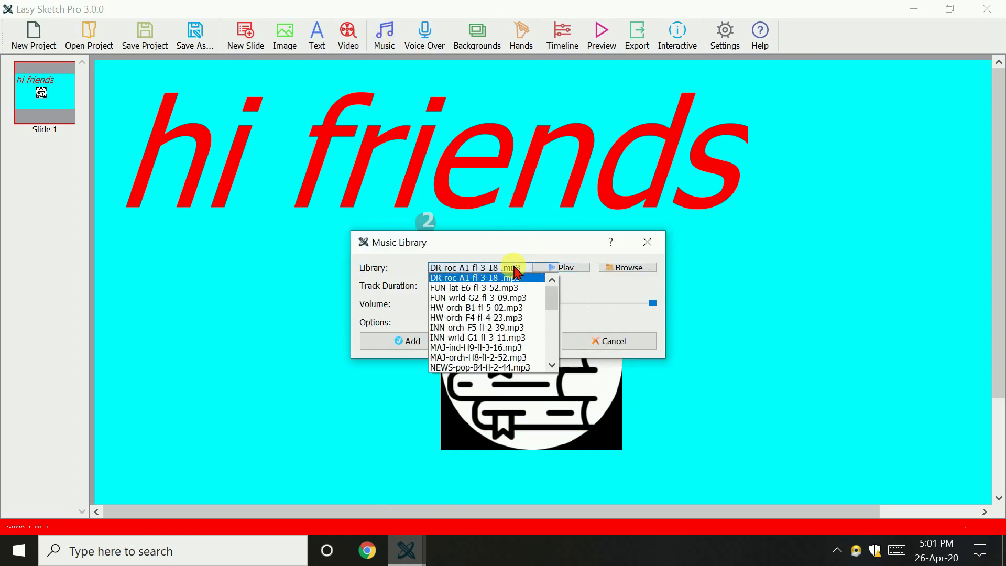
pyautogui.click(524, 327)
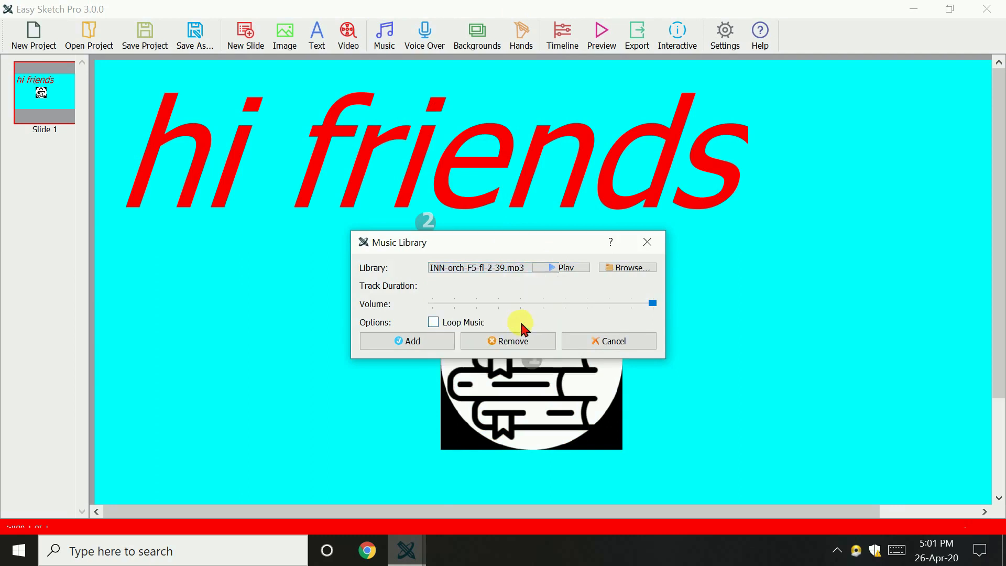
pyautogui.click(562, 269)
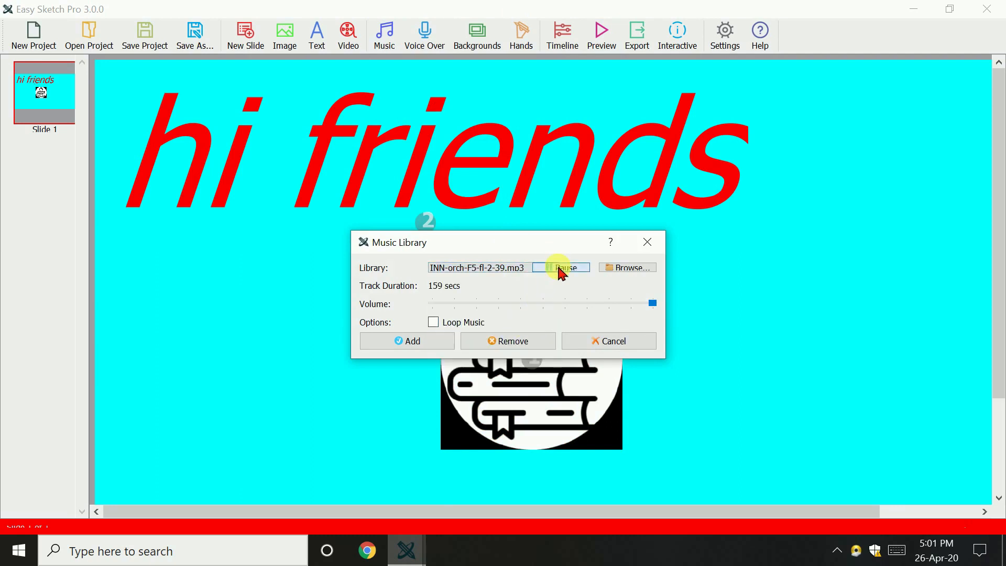
pyautogui.click(522, 271)
pyautogui.click(513, 298)
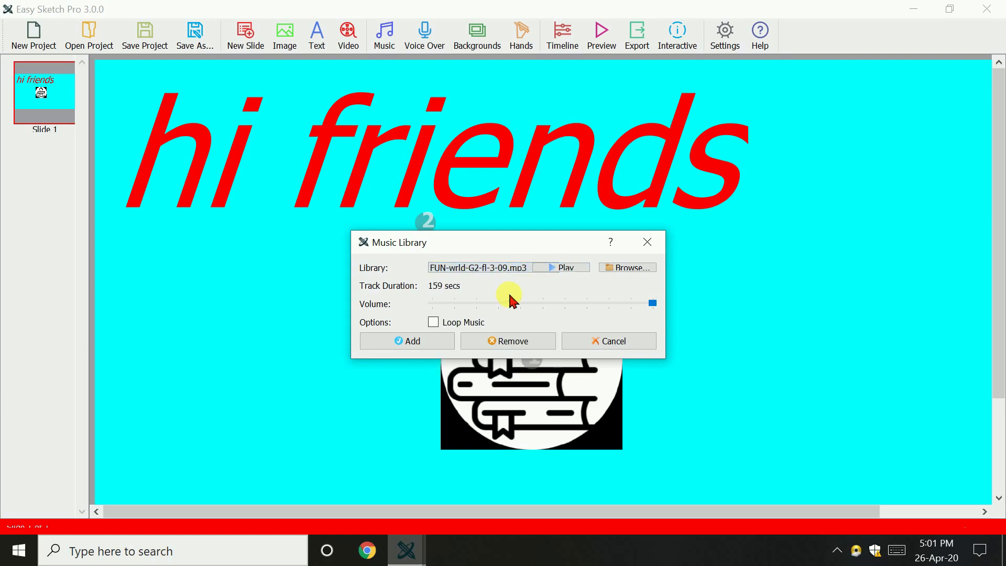
pyautogui.click(548, 267)
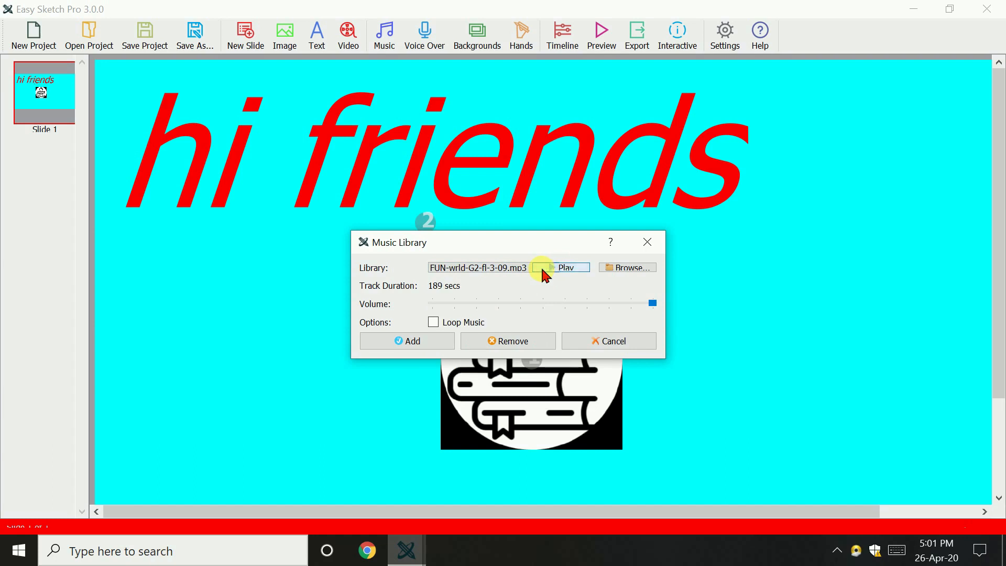
pyautogui.click(632, 268)
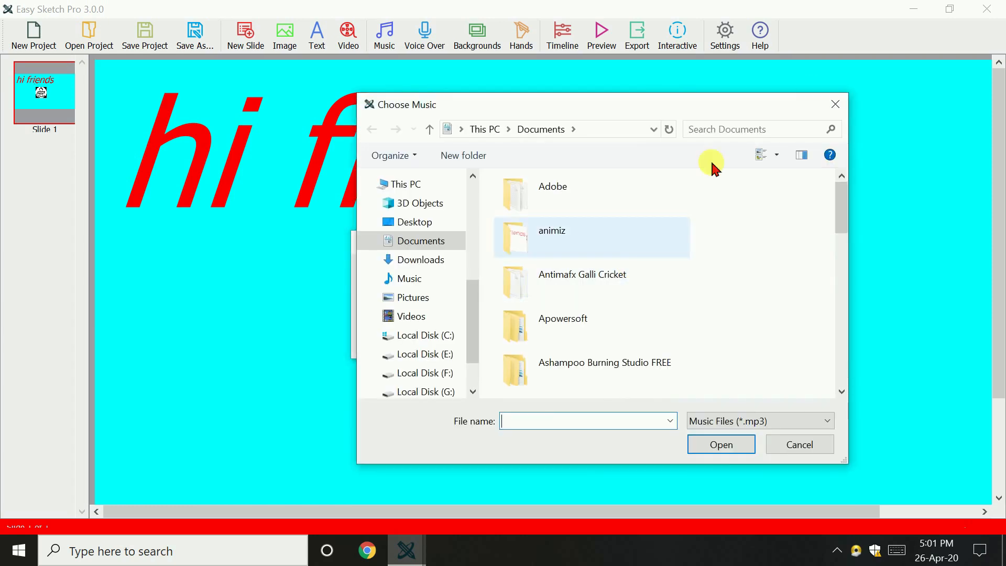
pyautogui.click(836, 108)
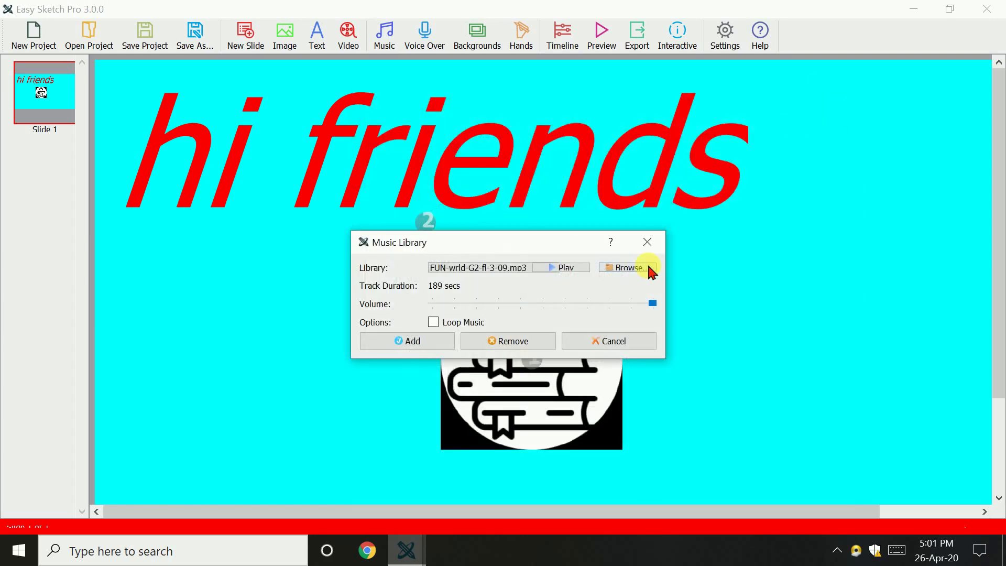
pyautogui.click(649, 245)
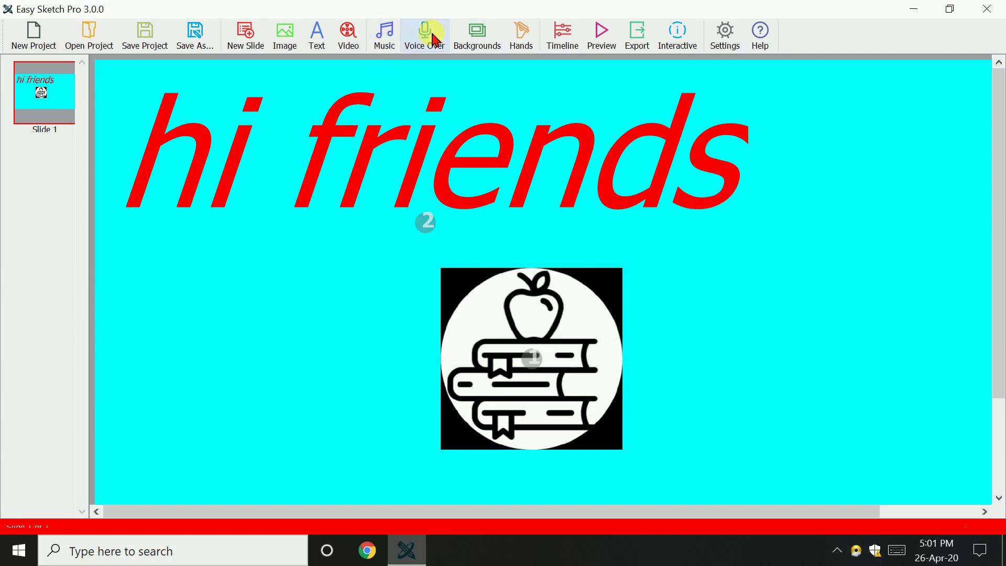
# Step: Try the city-skyline billboard and the blue glass-hall billboard from the 1280x720 library as the slide background
pyautogui.click(480, 39)
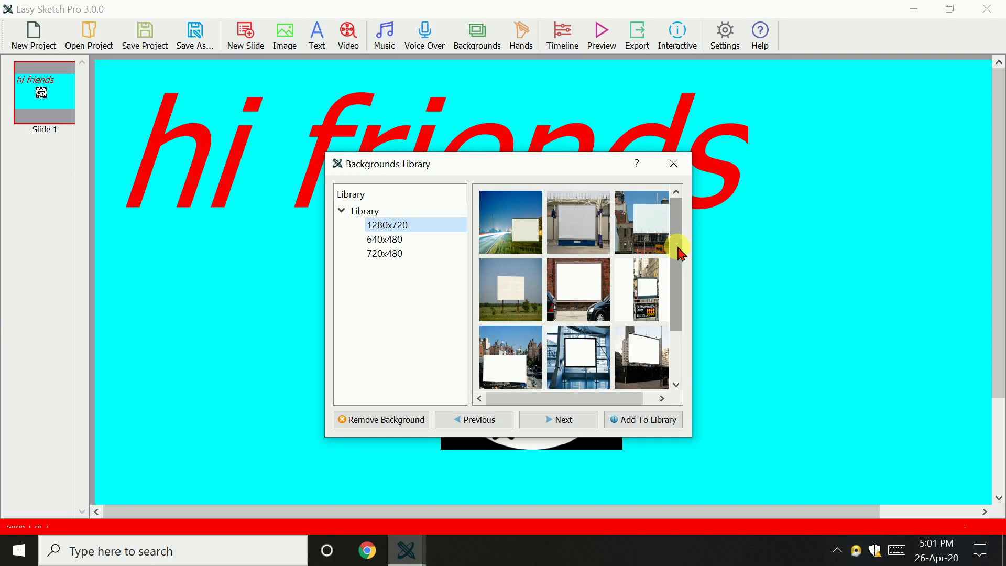
pyautogui.moveTo(681, 253); pyautogui.dragTo(674, 299)
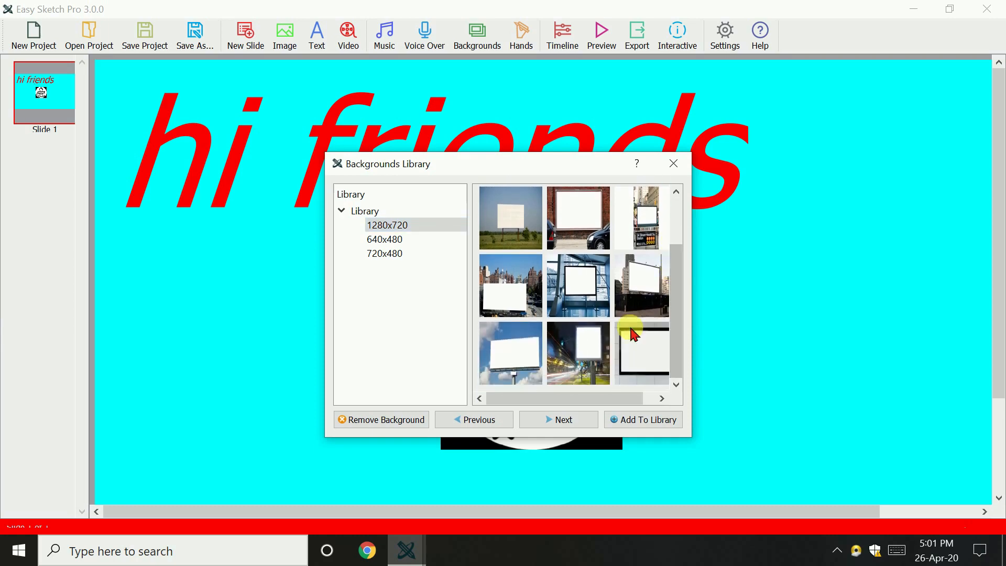
pyautogui.doubleClick(509, 300)
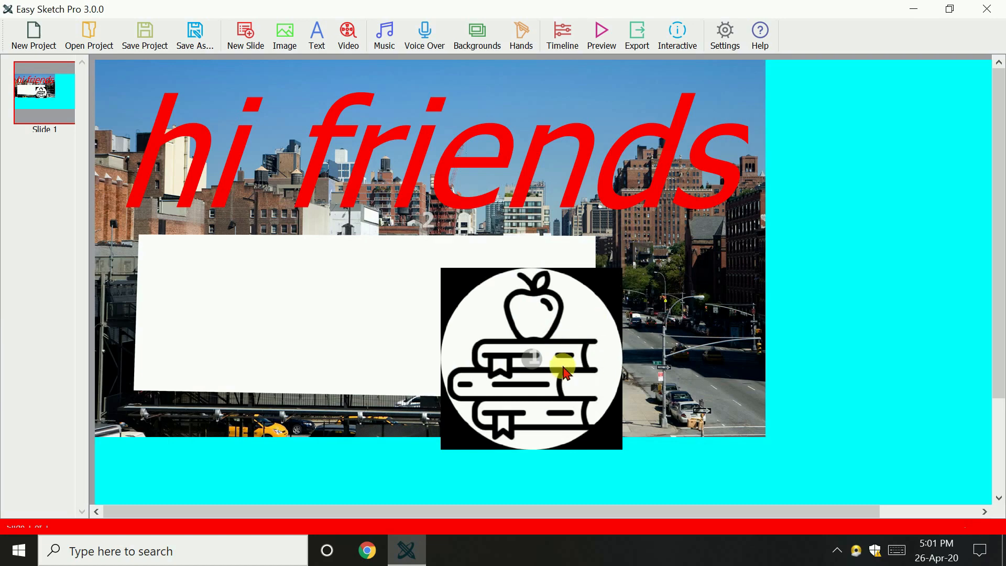
pyautogui.click(468, 40)
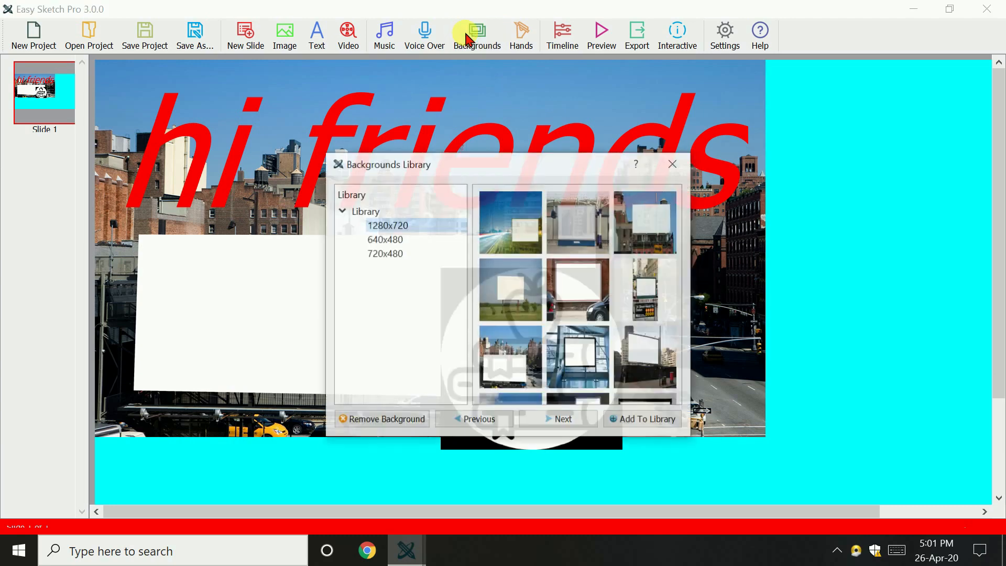
pyautogui.doubleClick(583, 359)
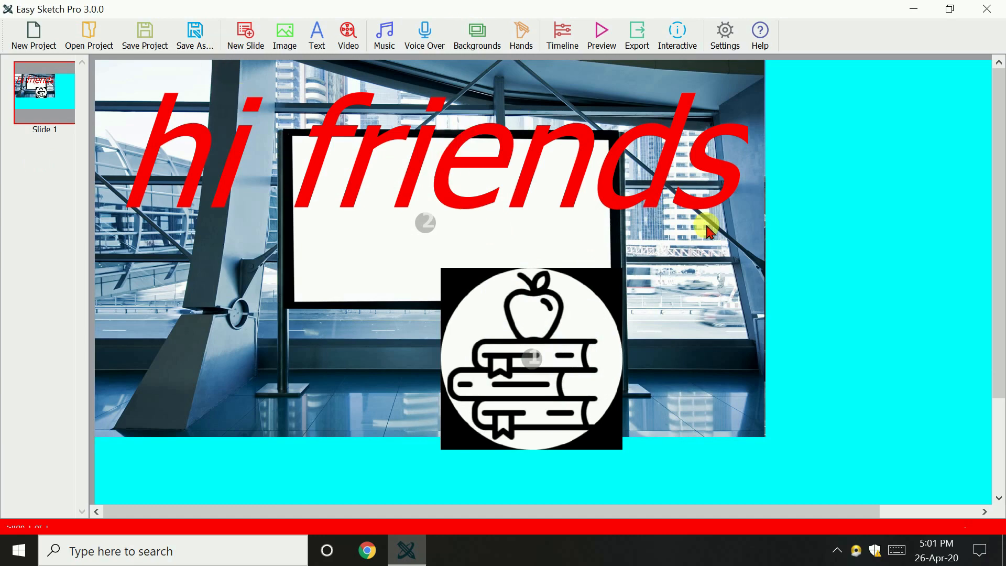
# Step: Add a second slide and remove the library background image, checking the result on the first slide
pyautogui.click(247, 40)
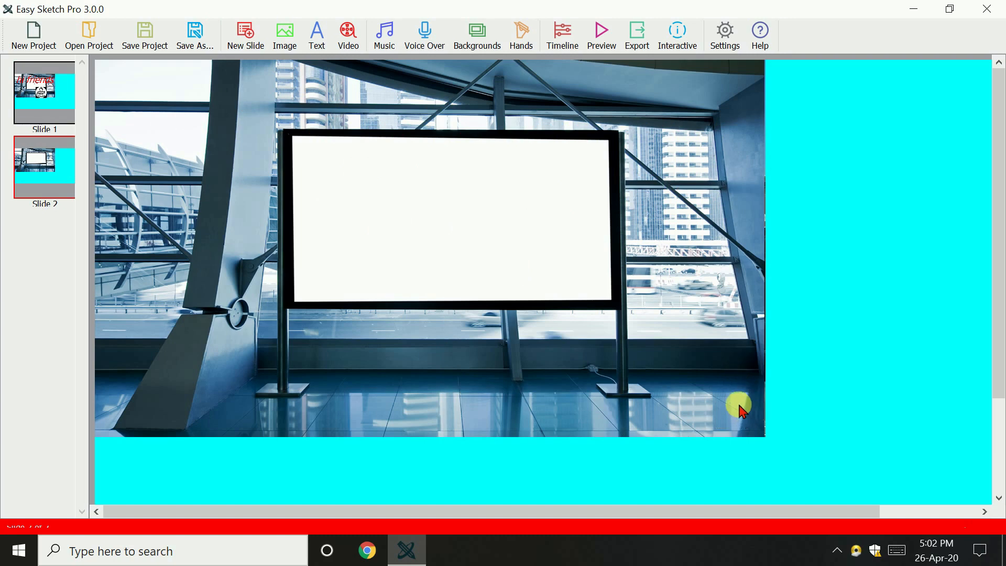
pyautogui.click(476, 35)
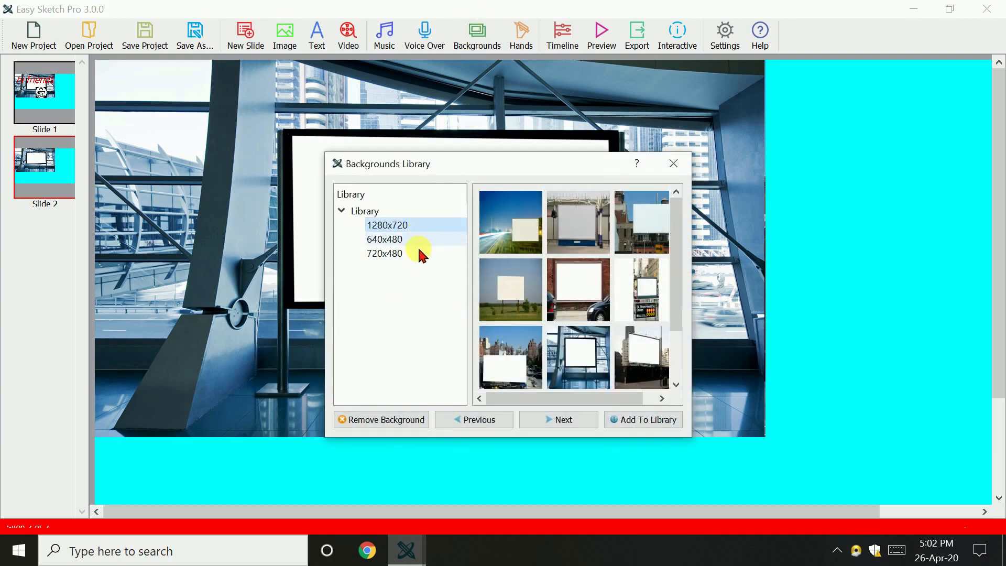
pyautogui.click(576, 420)
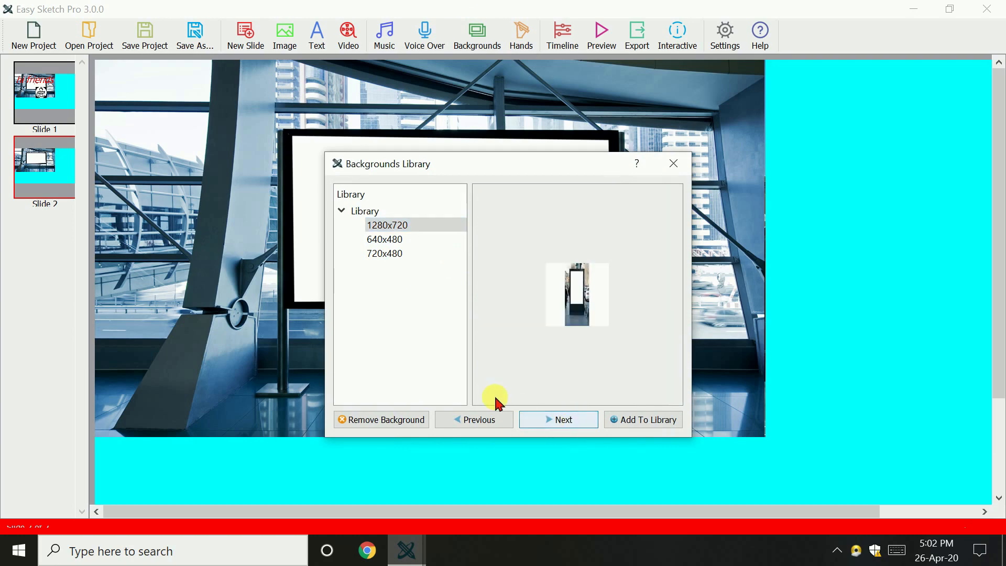
pyautogui.click(470, 422)
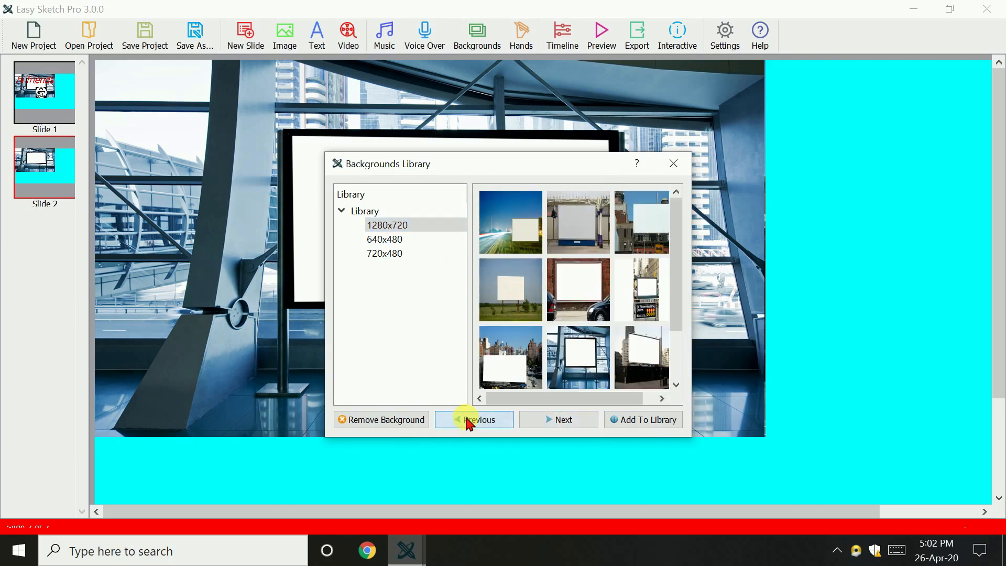
pyautogui.click(375, 223)
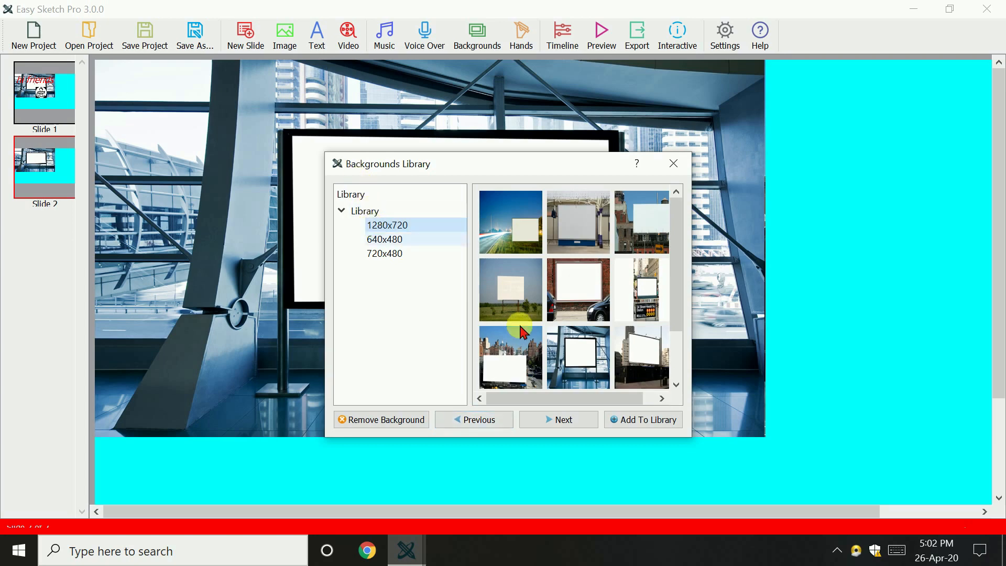
pyautogui.click(619, 421)
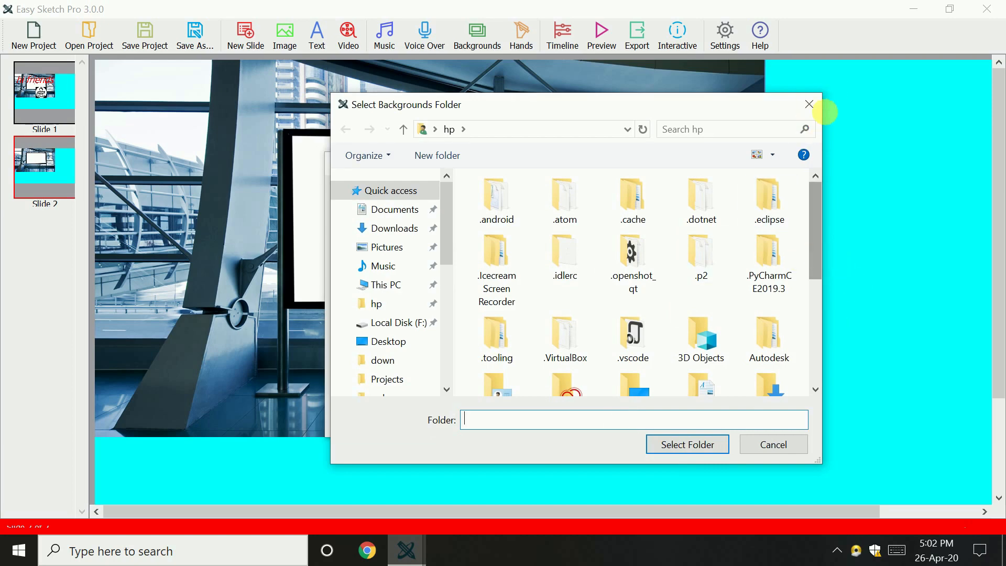
pyautogui.click(809, 105)
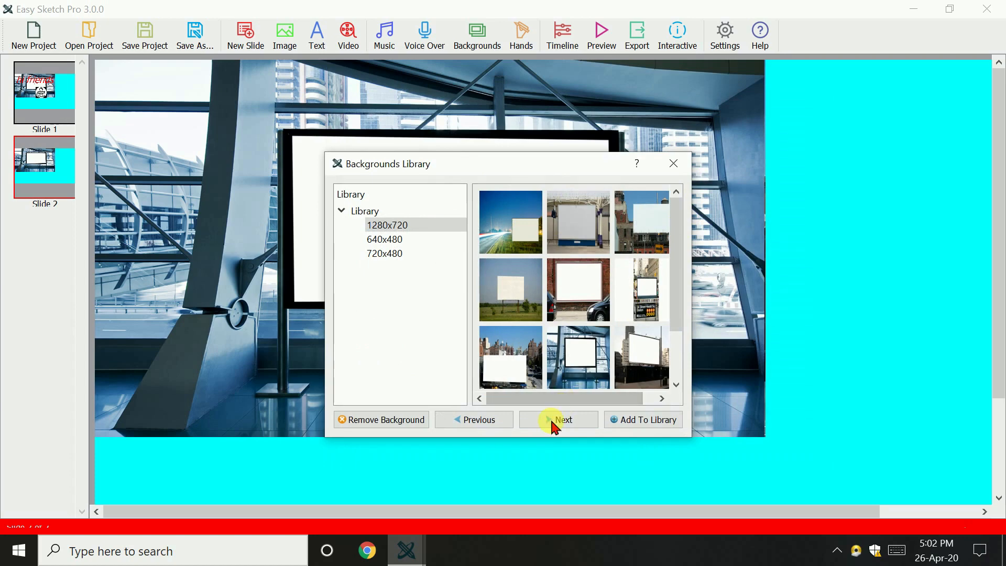
pyautogui.click(360, 423)
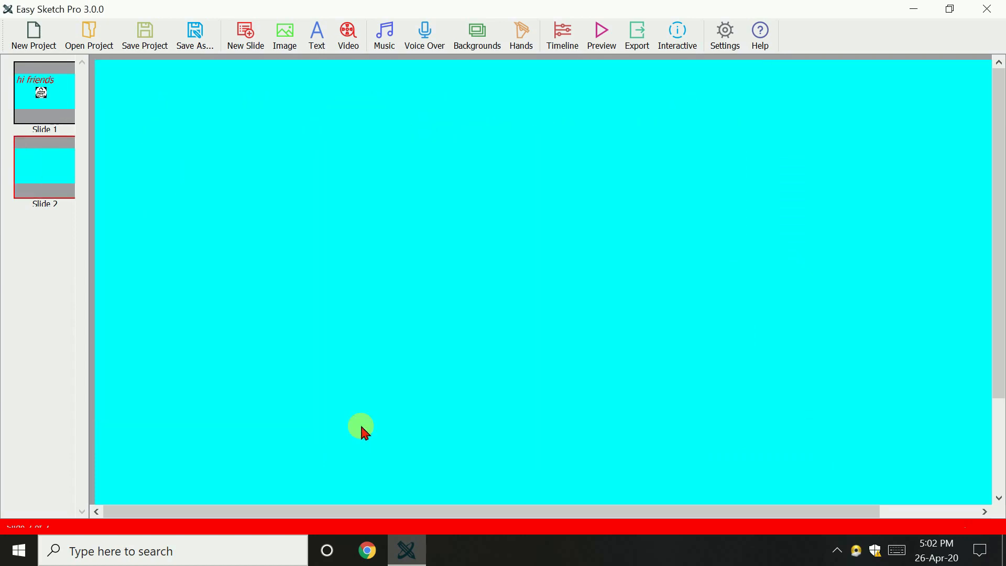
pyautogui.click(58, 105)
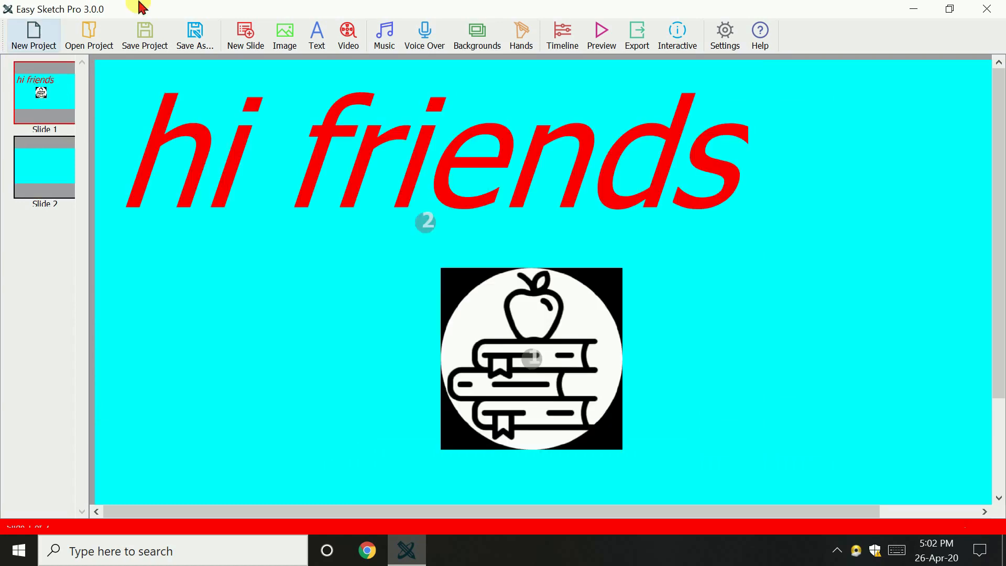